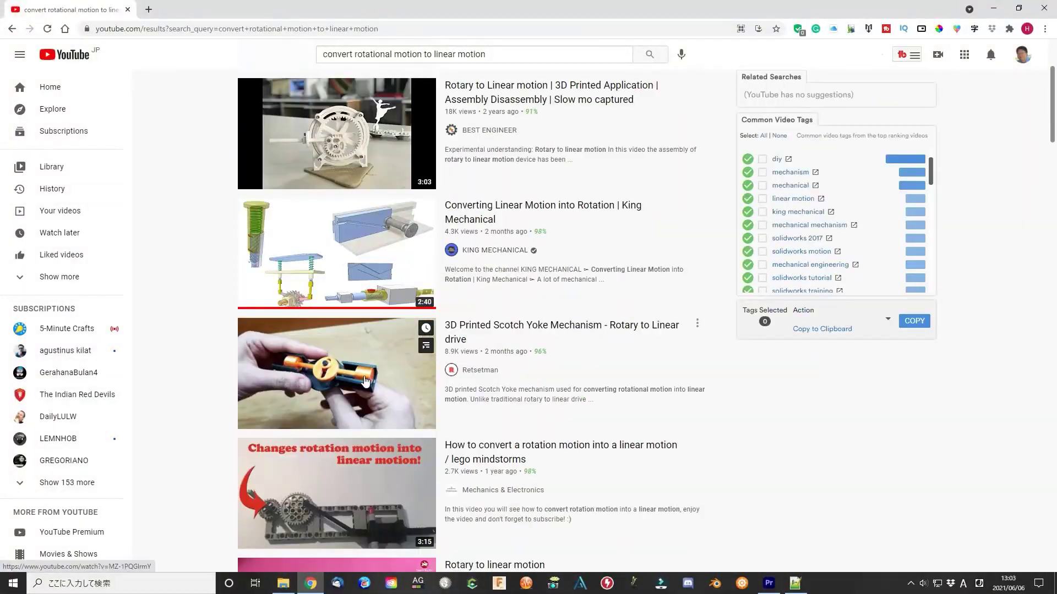
pyautogui.scroll(-20, 571, 396)
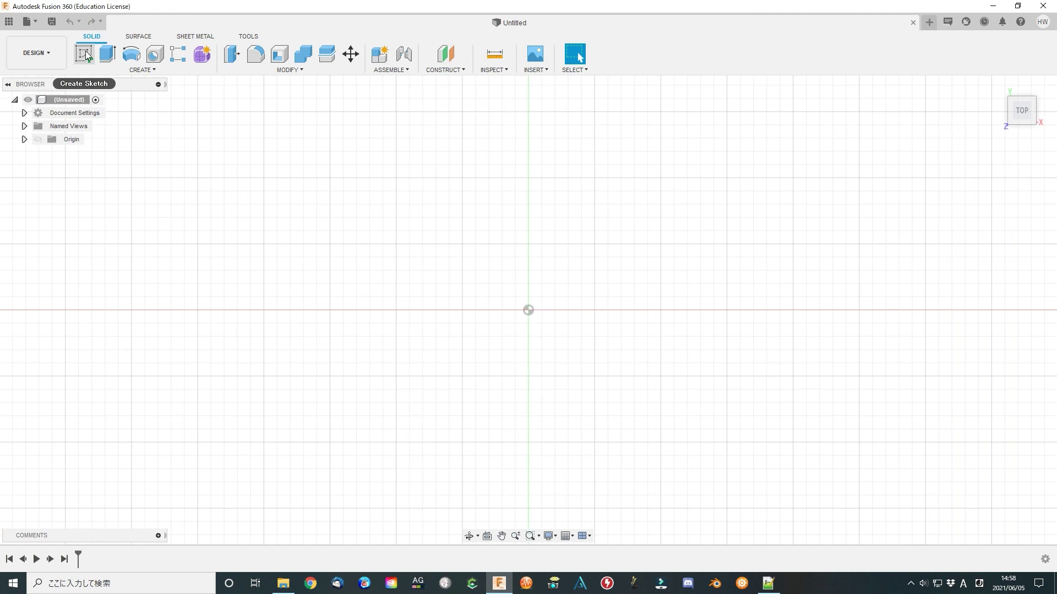
# - Start a sketch on the origin plane and draw a fit-point spline wave through the origin
pyautogui.click(85, 51)
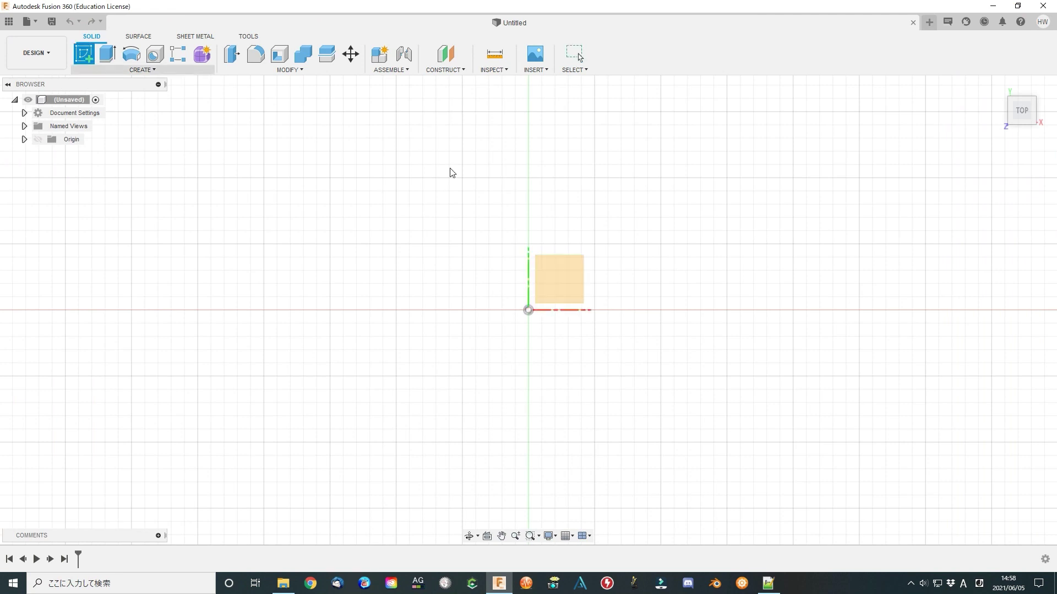
pyautogui.click(566, 356)
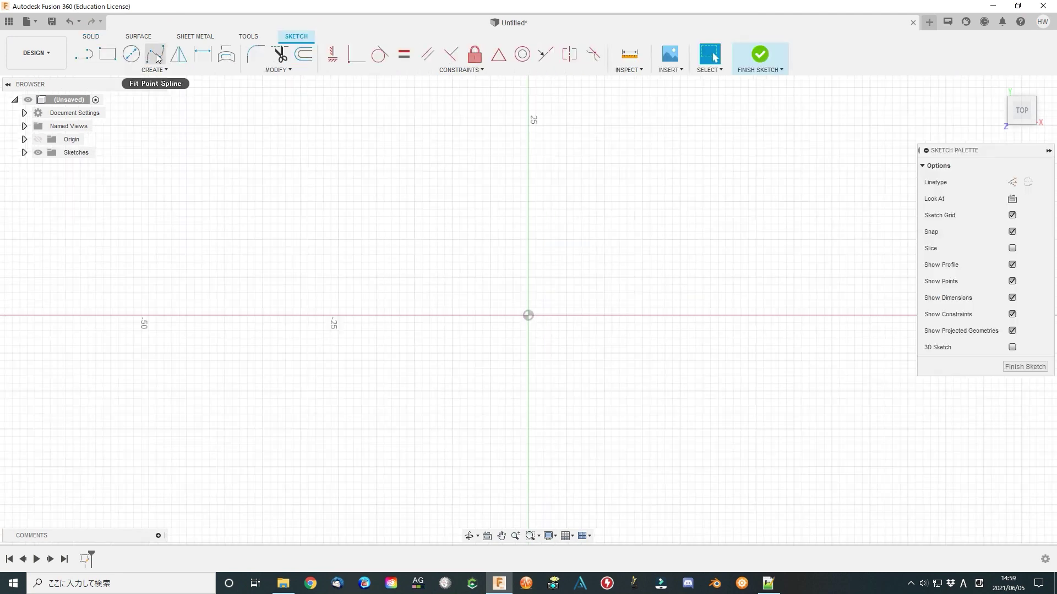
pyautogui.click(382, 293)
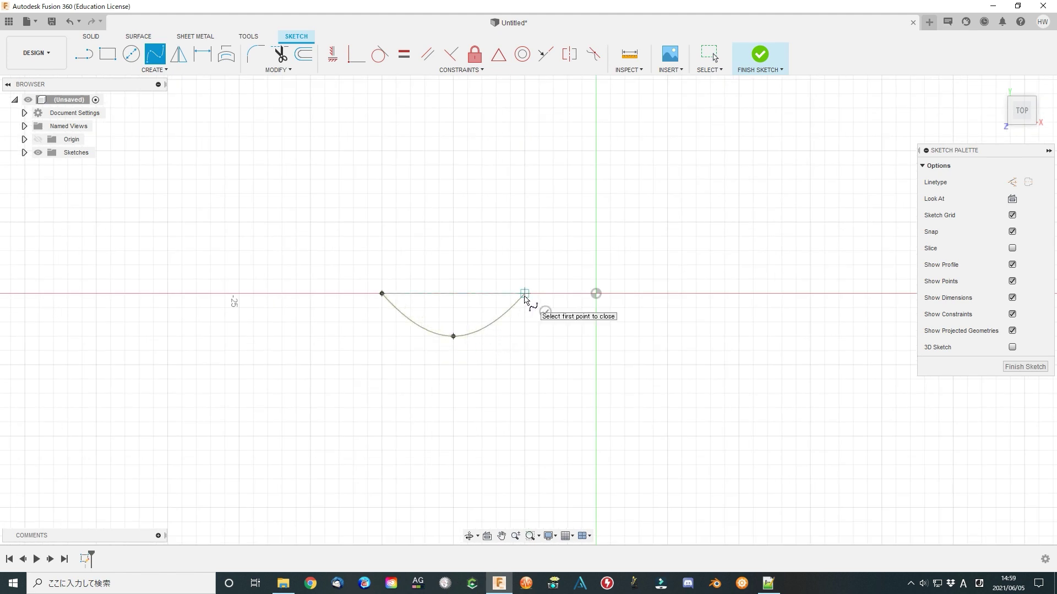
pyautogui.click(524, 293)
pyautogui.click(596, 251)
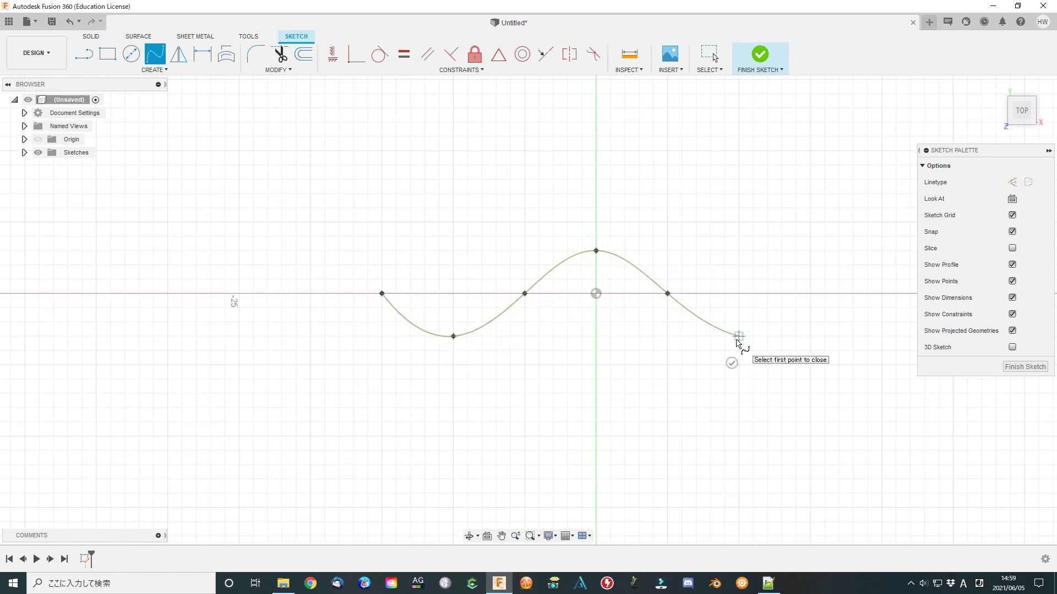
pyautogui.click(739, 336)
pyautogui.doubleClick(811, 294)
# - Make the tangents horizontal at the wave's trough, peak and right trough, then finish the sketch
pyautogui.scroll(5, 484, 344)
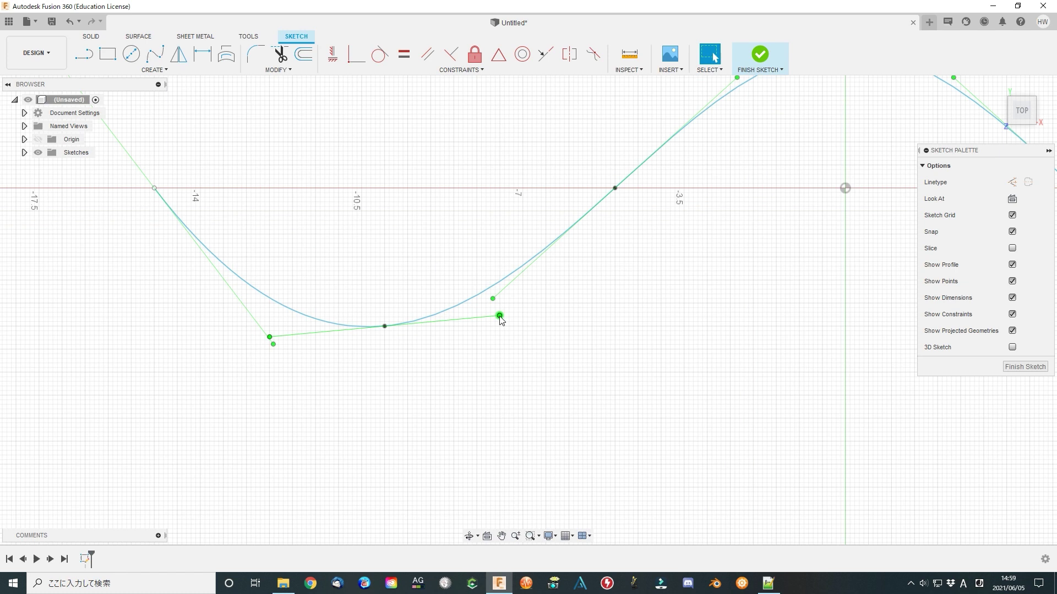
pyautogui.moveTo(499, 315); pyautogui.dragTo(501, 327)
pyautogui.scroll(-2, 502, 328)
pyautogui.moveTo(689, 205); pyautogui.dragTo(538, 276, button='middle')
pyautogui.click(565, 225)
pyautogui.moveTo(636, 226); pyautogui.dragTo(636, 225)
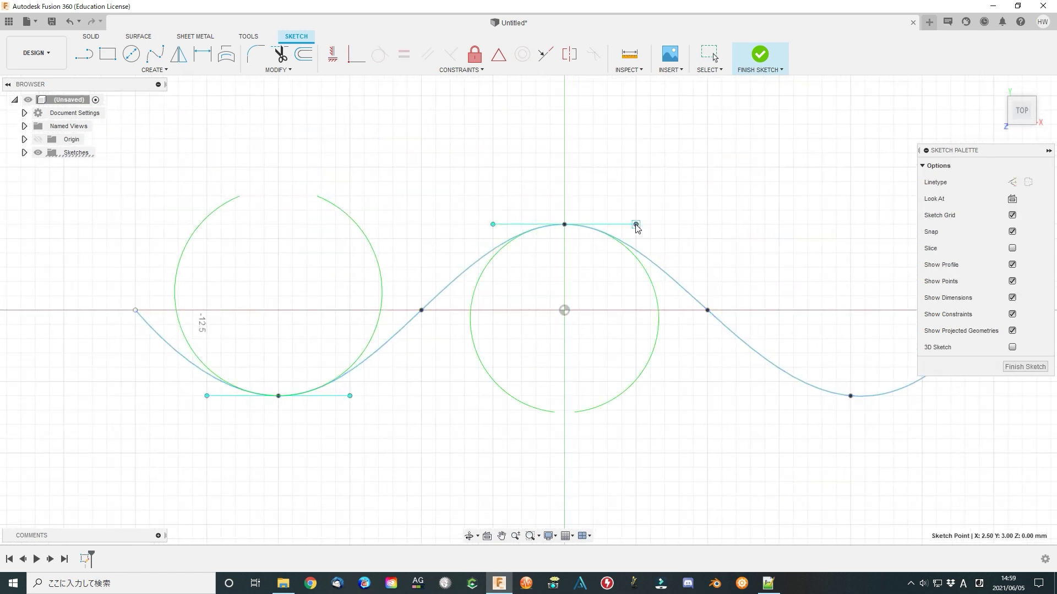
pyautogui.click(850, 396)
pyautogui.moveTo(779, 417); pyautogui.dragTo(668, 408, button='middle')
pyautogui.moveTo(667, 382); pyautogui.dragTo(667, 387)
pyautogui.scroll(-2, 867, 416)
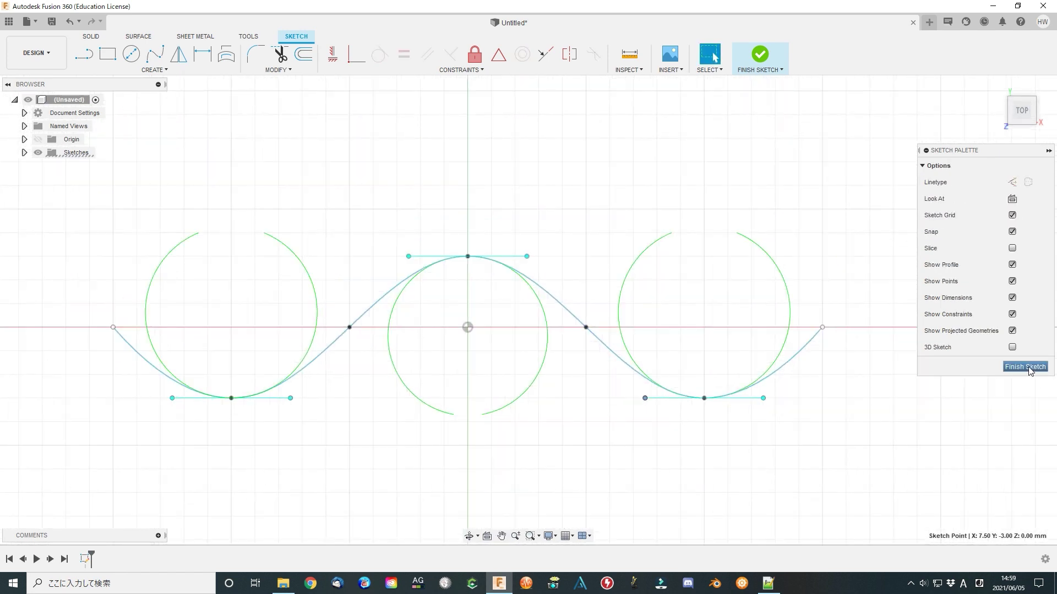
pyautogui.click(1025, 367)
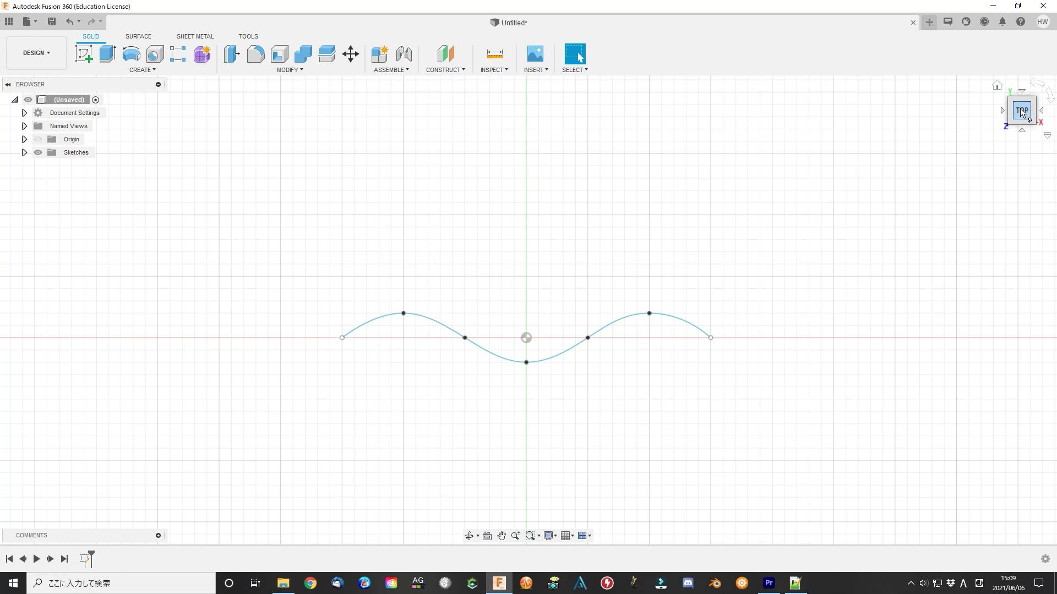
# - Sketch a 16 mm diameter circle at the origin on the back-facing plane
pyautogui.click(1022, 92)
pyautogui.click(83, 53)
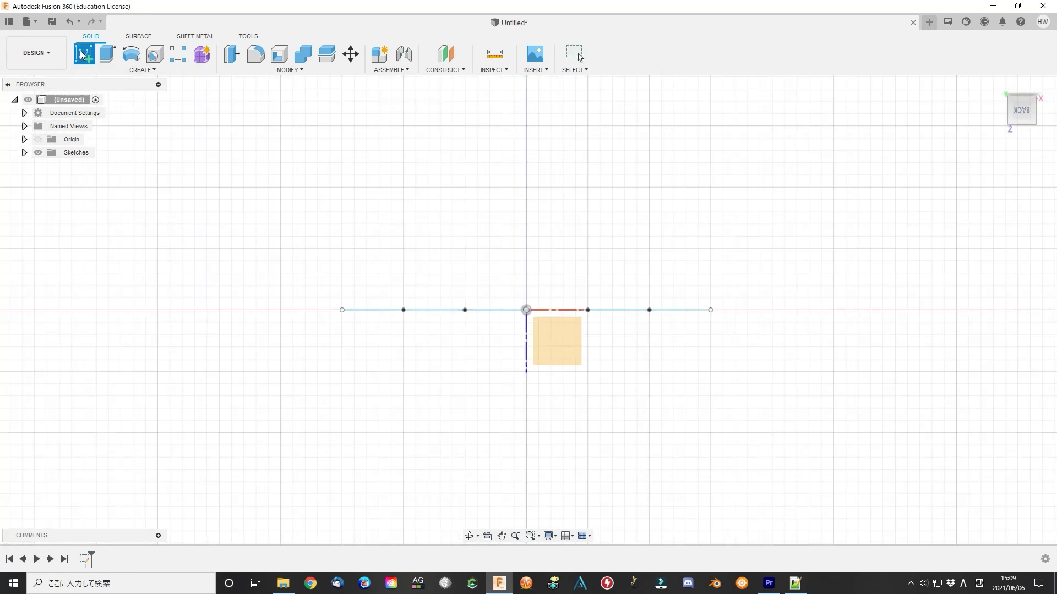
pyautogui.click(536, 322)
pyautogui.press('c')
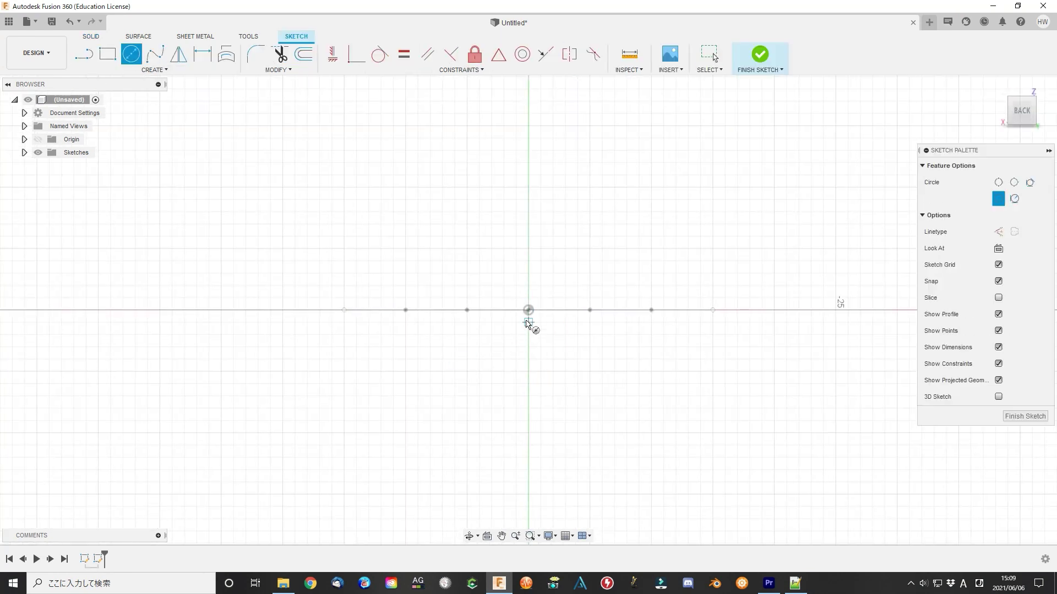
pyautogui.click(528, 310)
pyautogui.write('16')
pyautogui.press('Return')
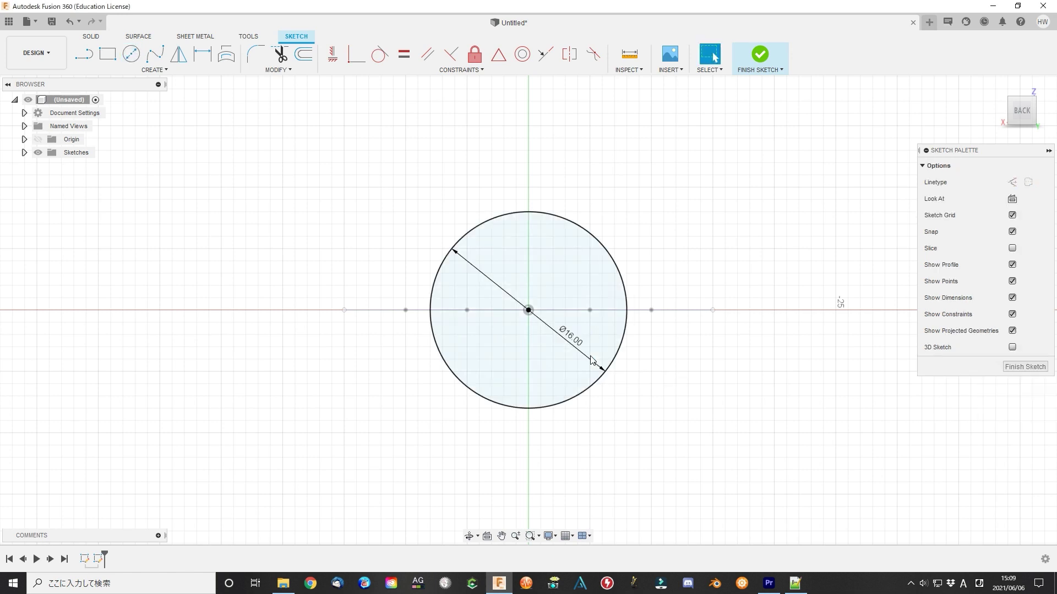
pyautogui.click(1025, 367)
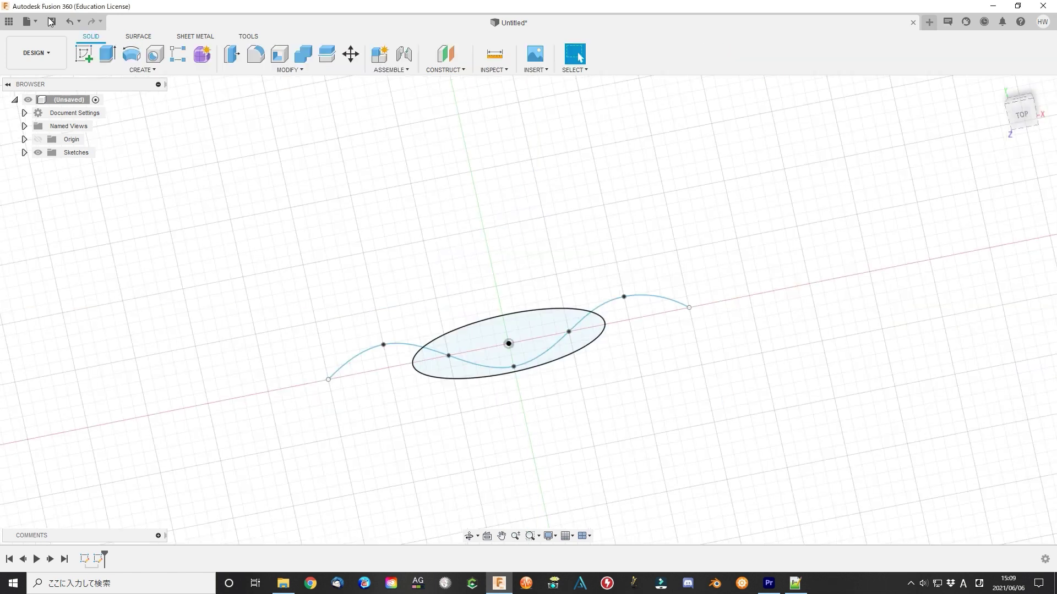
# - Extrude the circle into a 10 mm tall surface cylinder, lowered 5 mm along Z
pyautogui.click(135, 37)
pyautogui.click(131, 53)
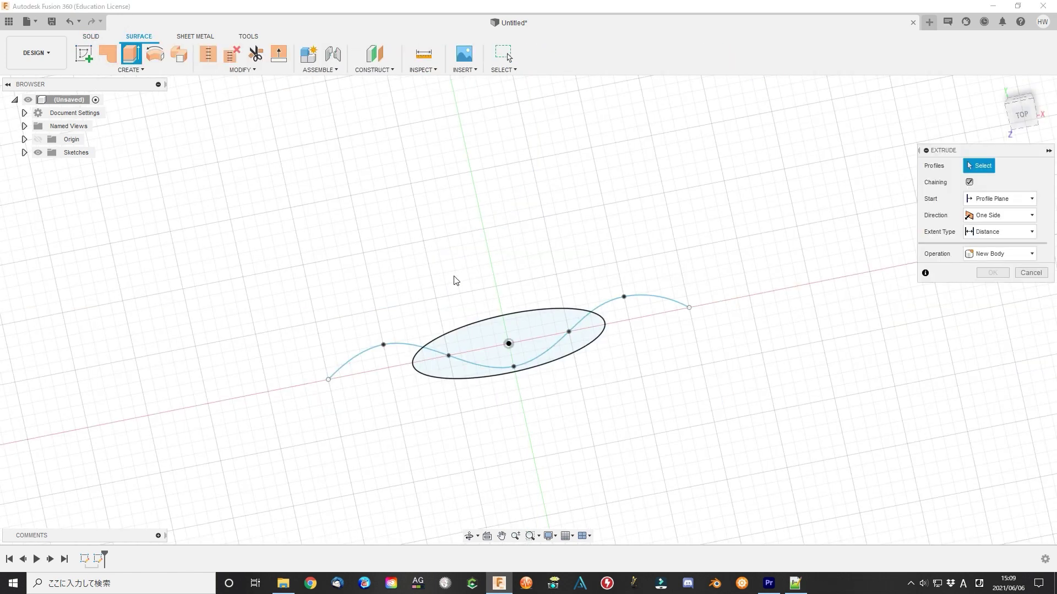
pyautogui.click(481, 320)
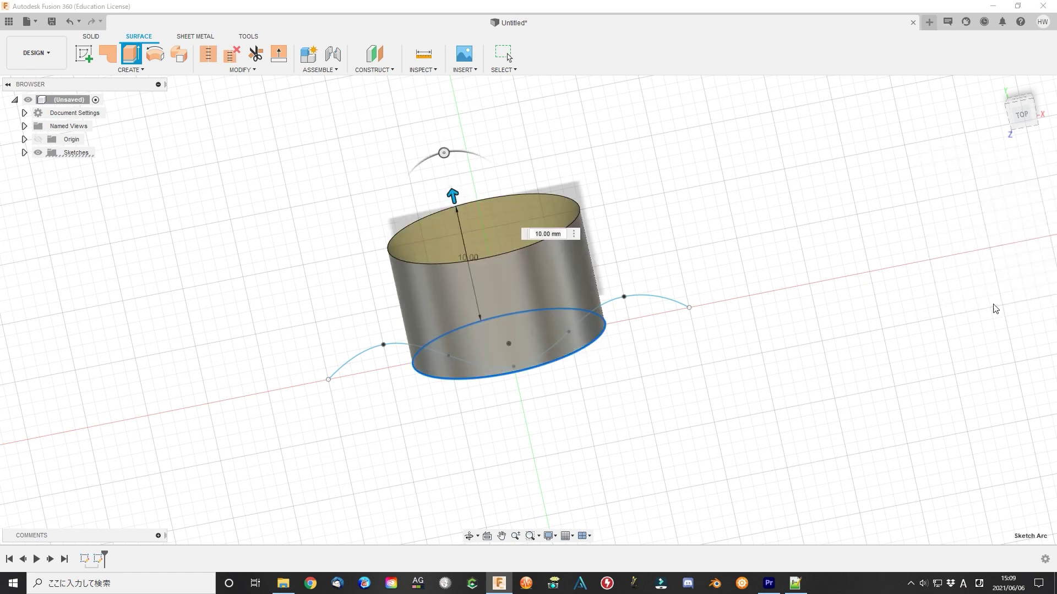
pyautogui.click(992, 305)
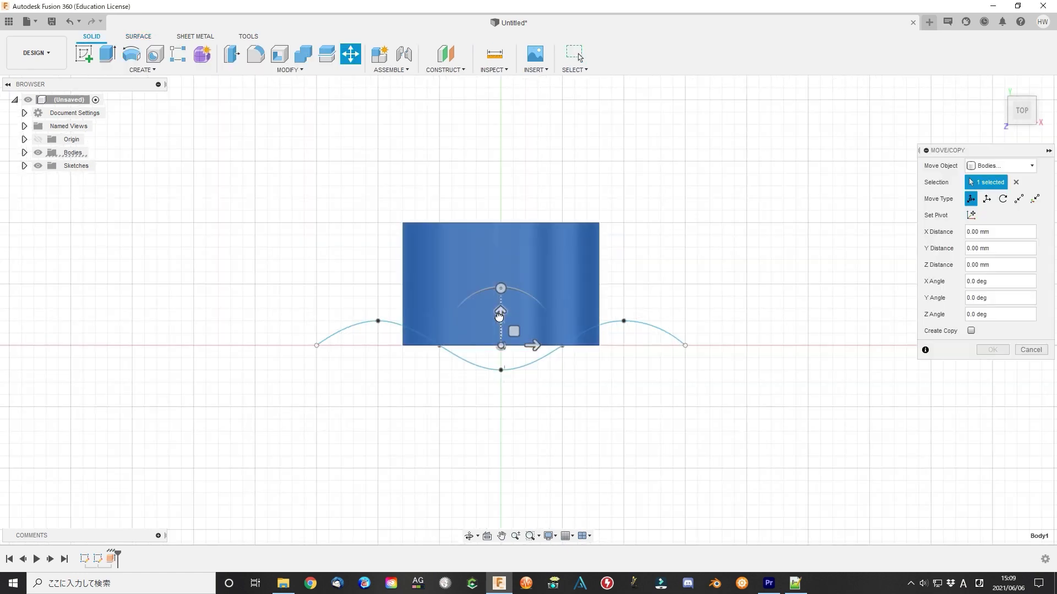
pyautogui.moveTo(499, 316); pyautogui.dragTo(501, 376)
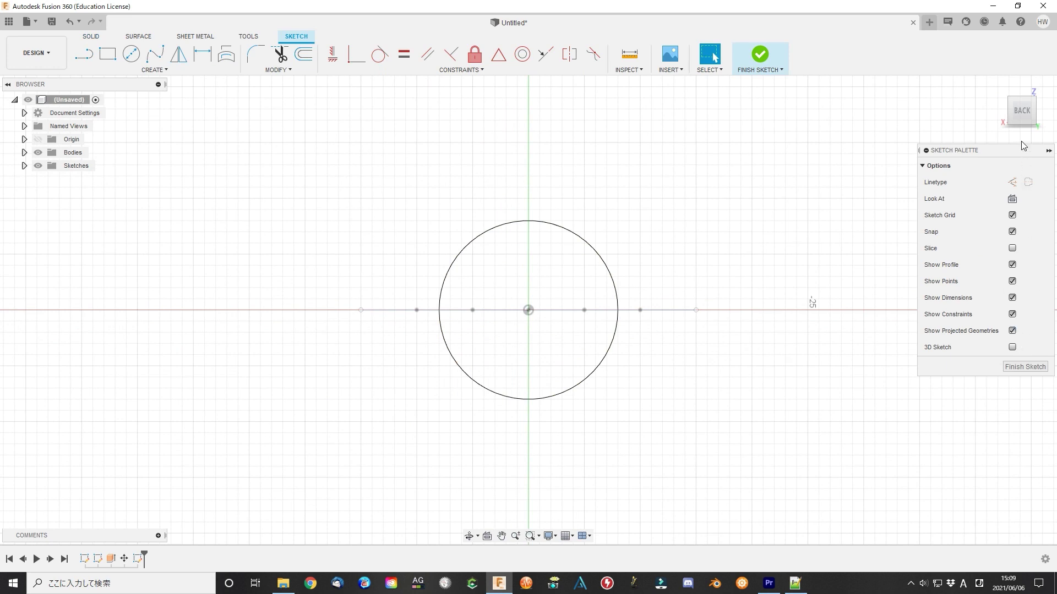
# - Start Project to Surface with the cylinder face as target and the wave curve to project
pyautogui.click(1022, 137)
pyautogui.click(155, 70)
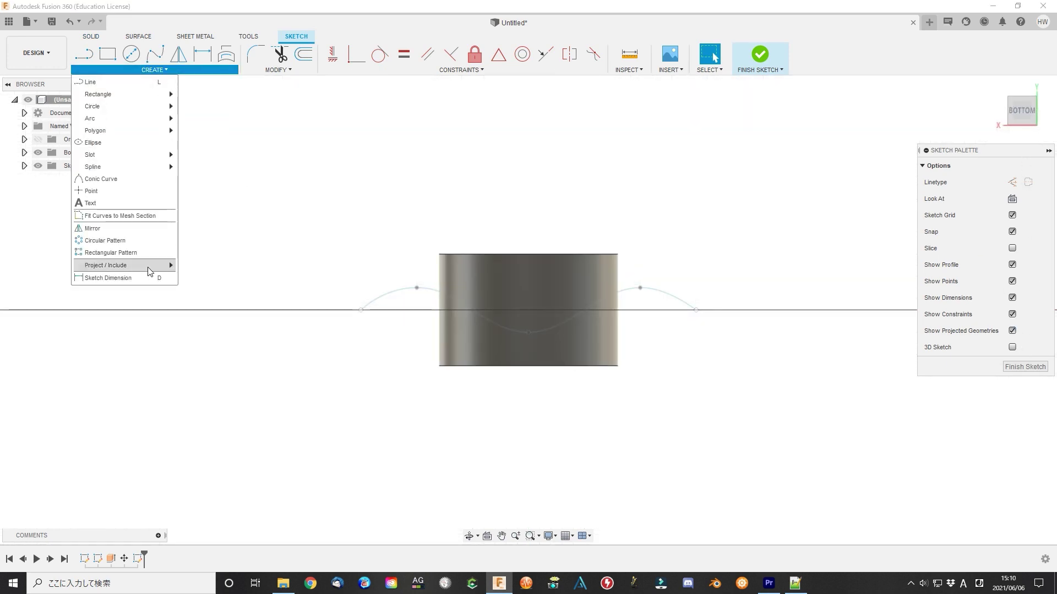
pyautogui.moveTo(148, 270)
pyautogui.click(218, 292)
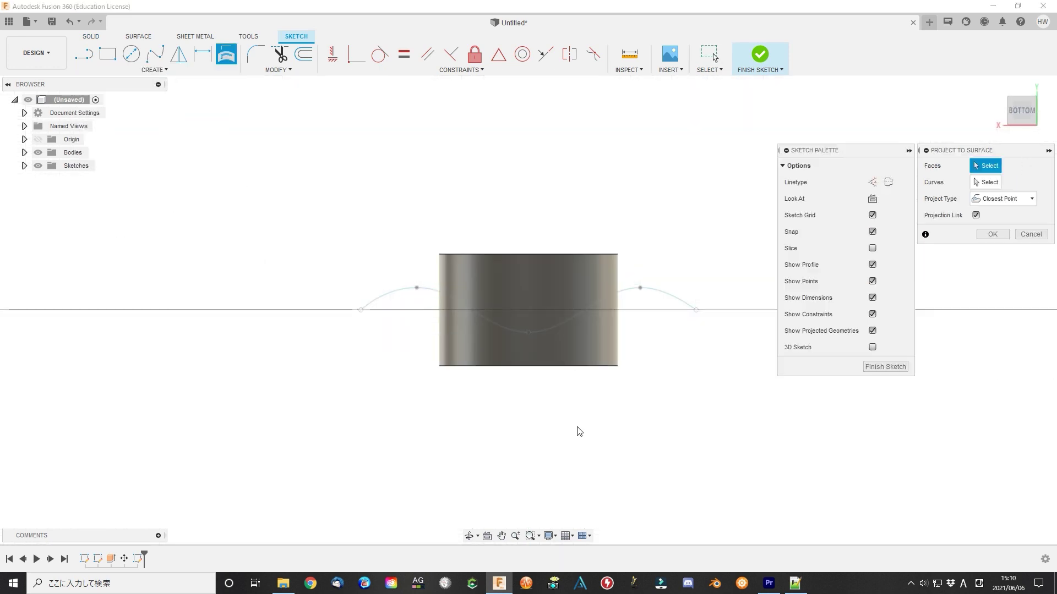
pyautogui.click(542, 287)
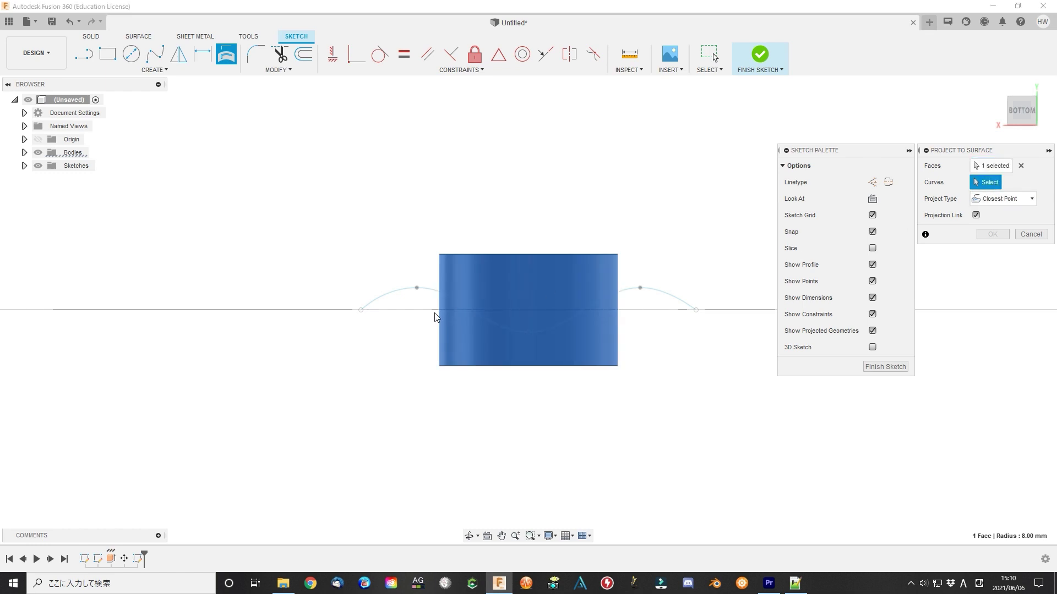
pyautogui.click(406, 296)
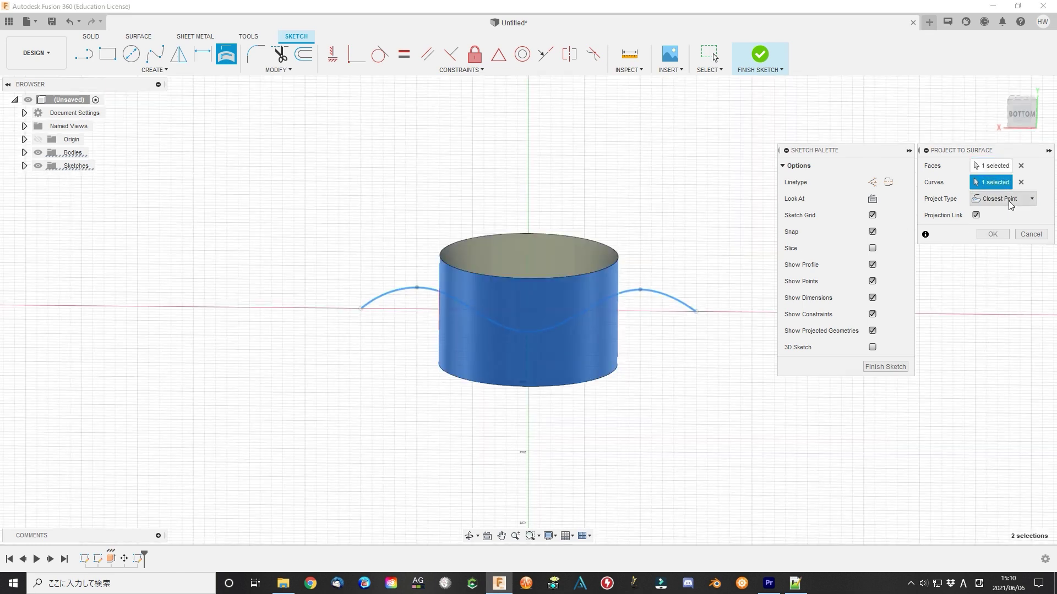
# - Set the projection type to Along Vector using the Z axis and confirm it
pyautogui.click(1010, 201)
pyautogui.click(1003, 228)
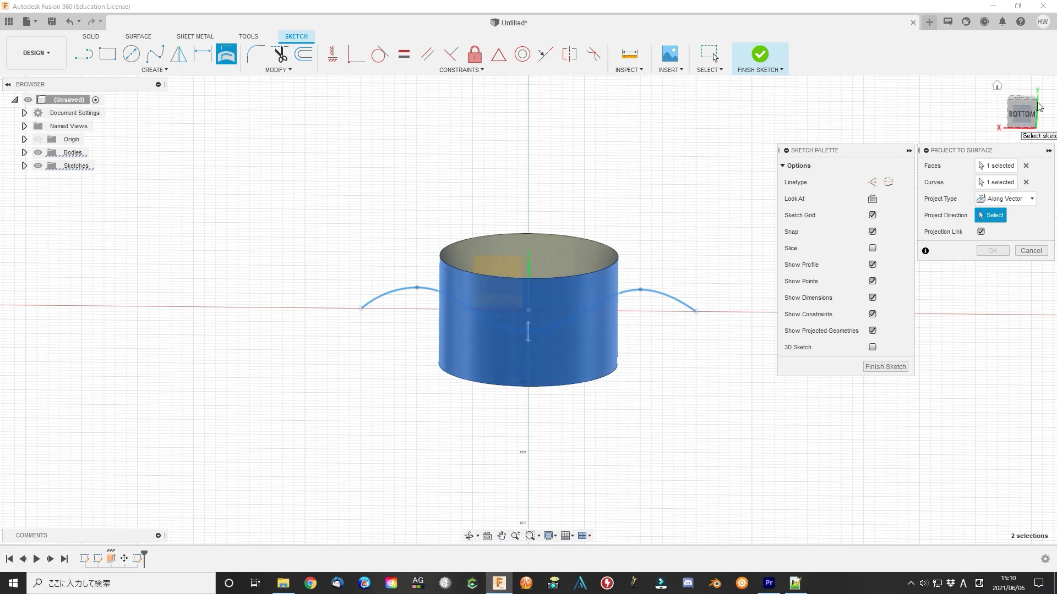
pyautogui.click(25, 140)
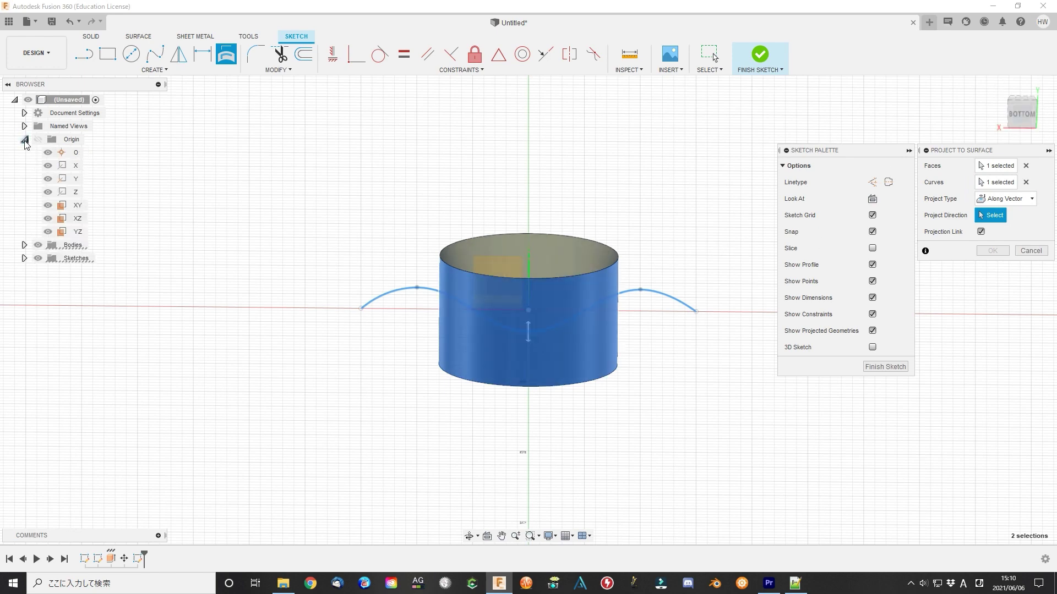
pyautogui.click(75, 179)
pyautogui.keyDown('shift'); pyautogui.moveTo(709, 421); pyautogui.dragTo(735, 420, button='middle'); pyautogui.keyUp('shift')
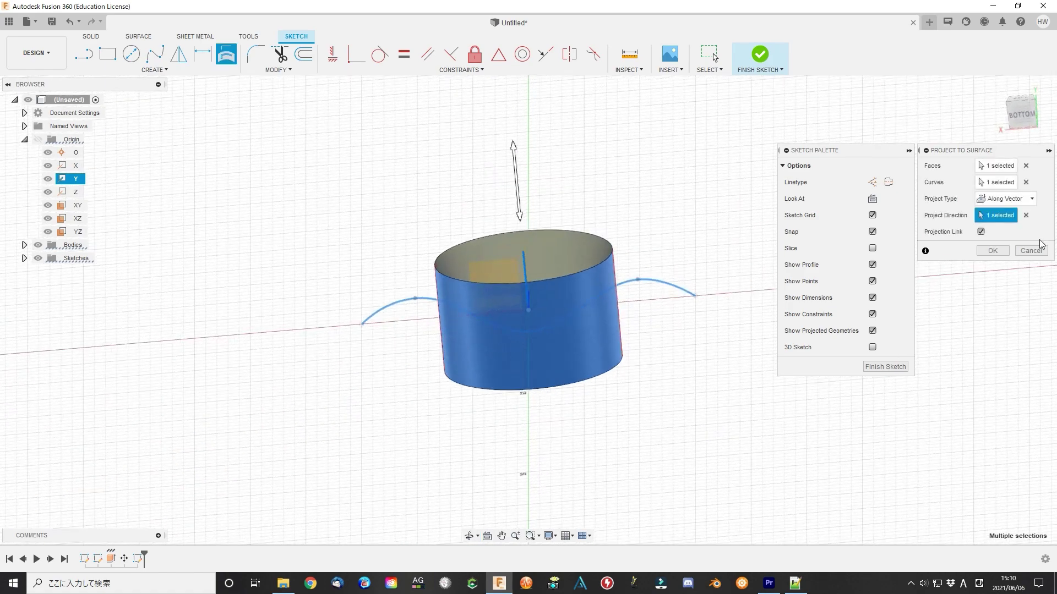
pyautogui.click(1026, 216)
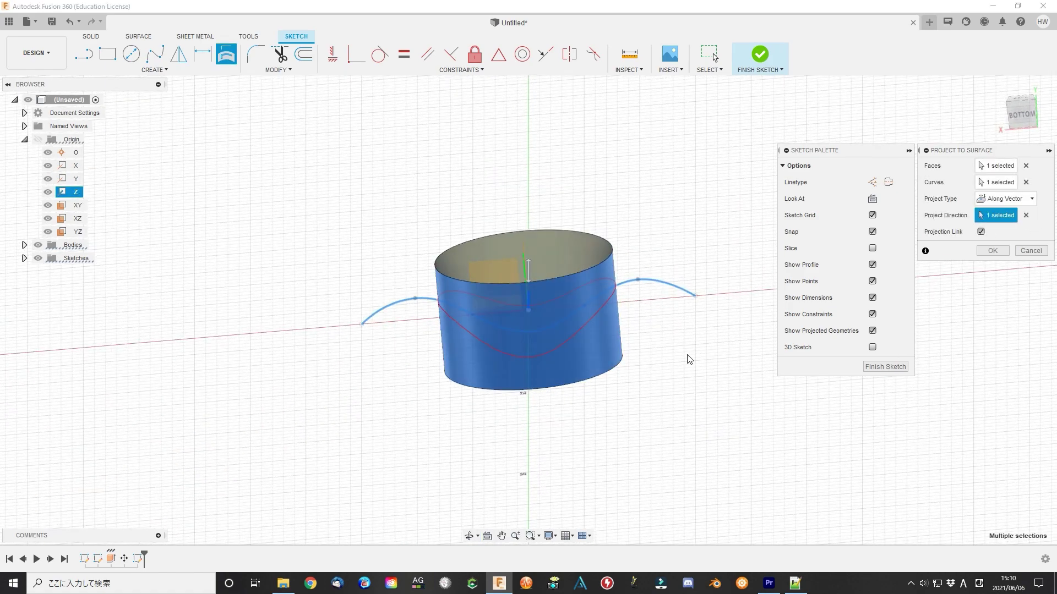
pyautogui.keyDown('shift'); pyautogui.moveTo(682, 404); pyautogui.dragTo(691, 386, button='middle'); pyautogui.keyUp('shift')
pyautogui.click(993, 250)
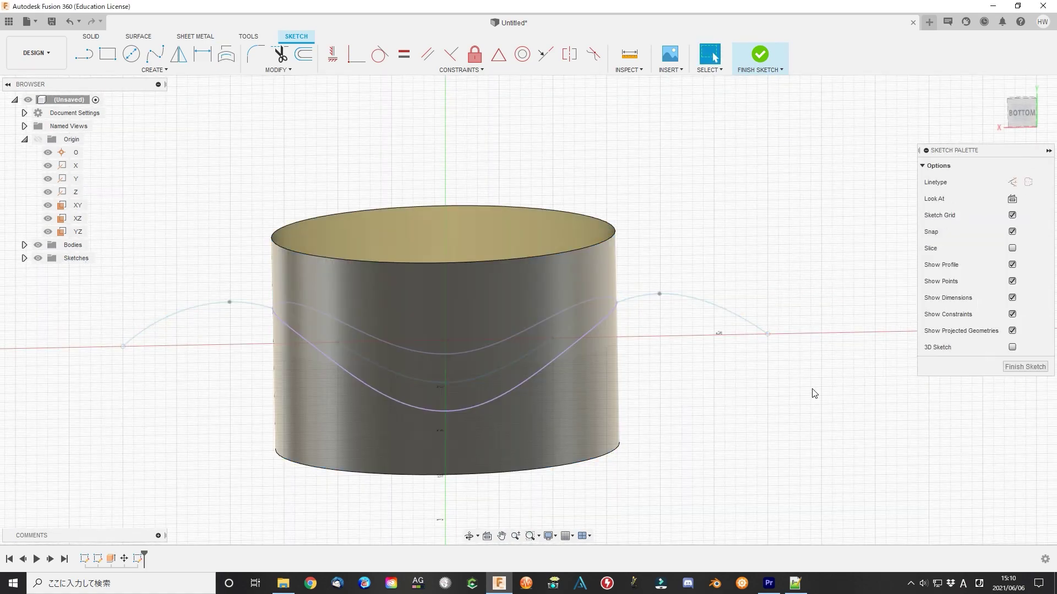
# - Draw a 4.2 mm diameter circle at the end of the wrapped wave and finish the sketch
pyautogui.moveTo(686, 427)
pyautogui.keyDown('shift'); pyautogui.mouseDown(button='middle')
pyautogui.moveTo(719, 382)
pyautogui.moveTo(722, 406)
pyautogui.mouseUp(button='middle'); pyautogui.keyUp('shift')
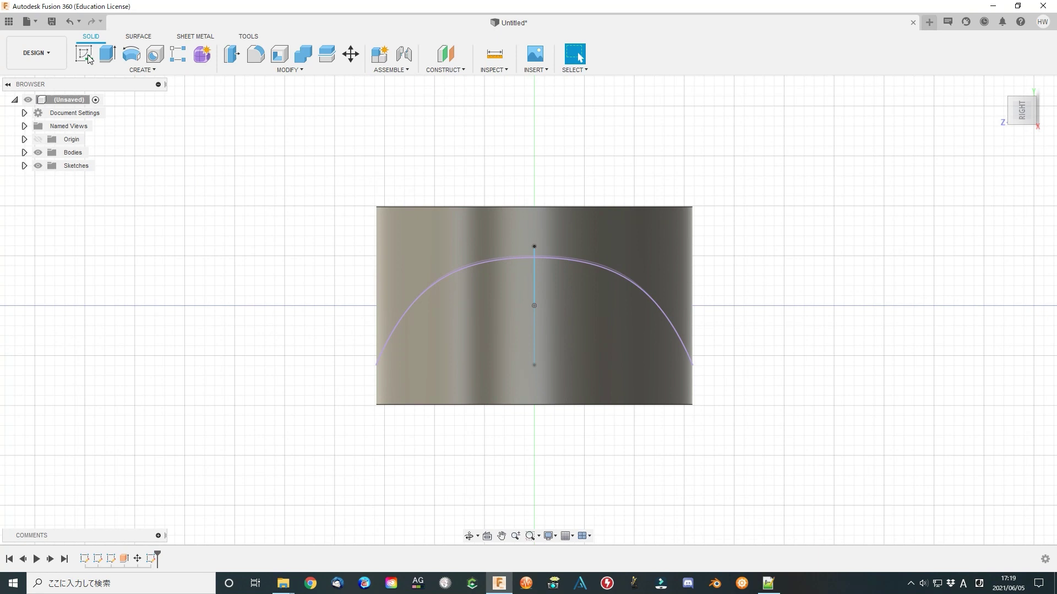
pyautogui.click(88, 52)
pyautogui.click(207, 259)
pyautogui.press('c')
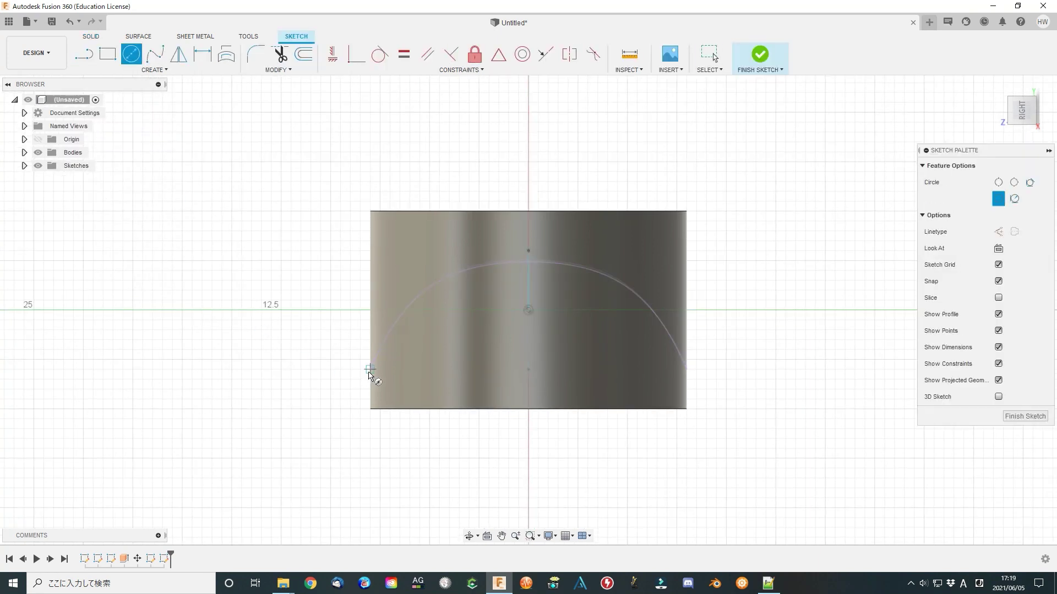
pyautogui.click(369, 369)
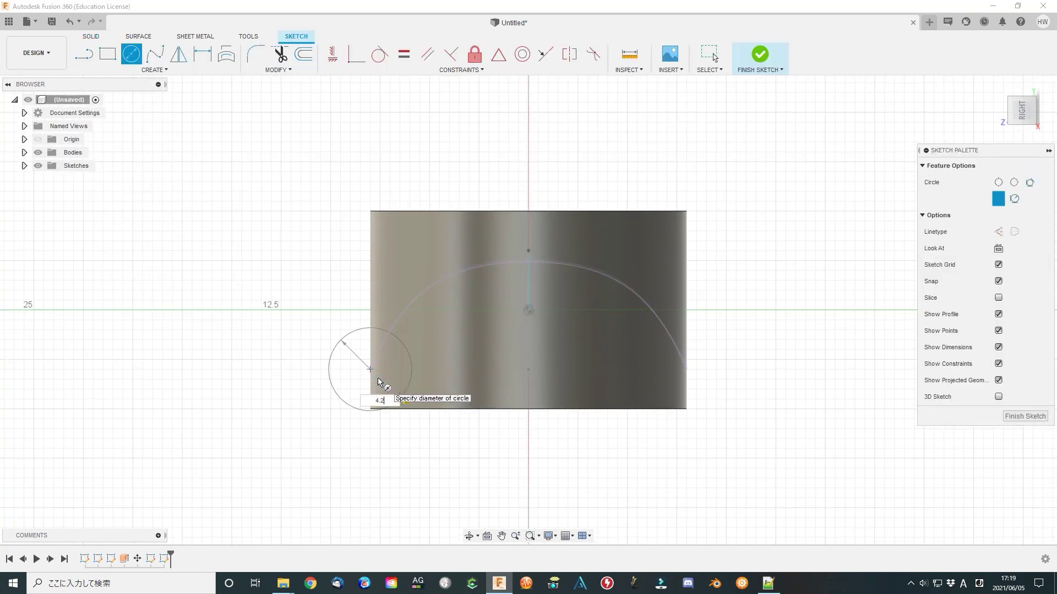
pyautogui.press('Return')
pyautogui.press('Escape')
pyautogui.click(1024, 367)
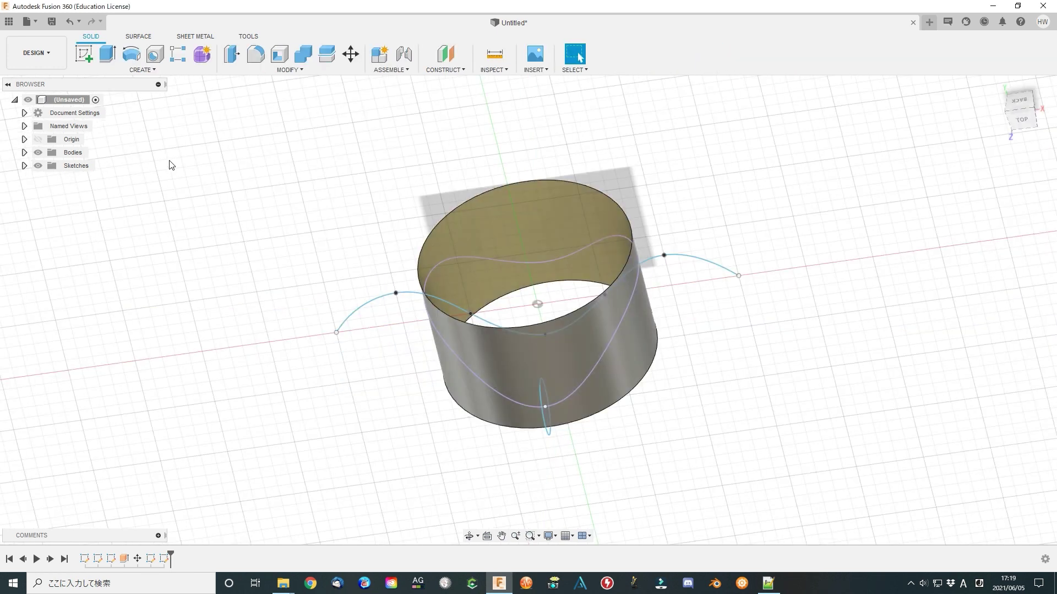
# - Sweep the 4.2 mm circle along the wrapped wave path with Perpendicular orientation
pyautogui.click(105, 71)
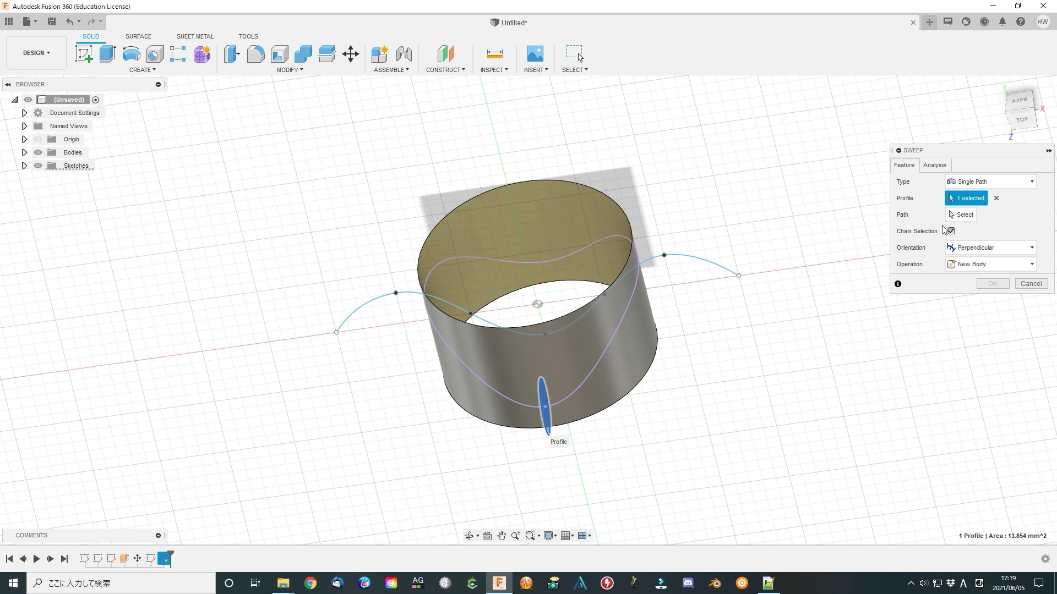
pyautogui.click(965, 218)
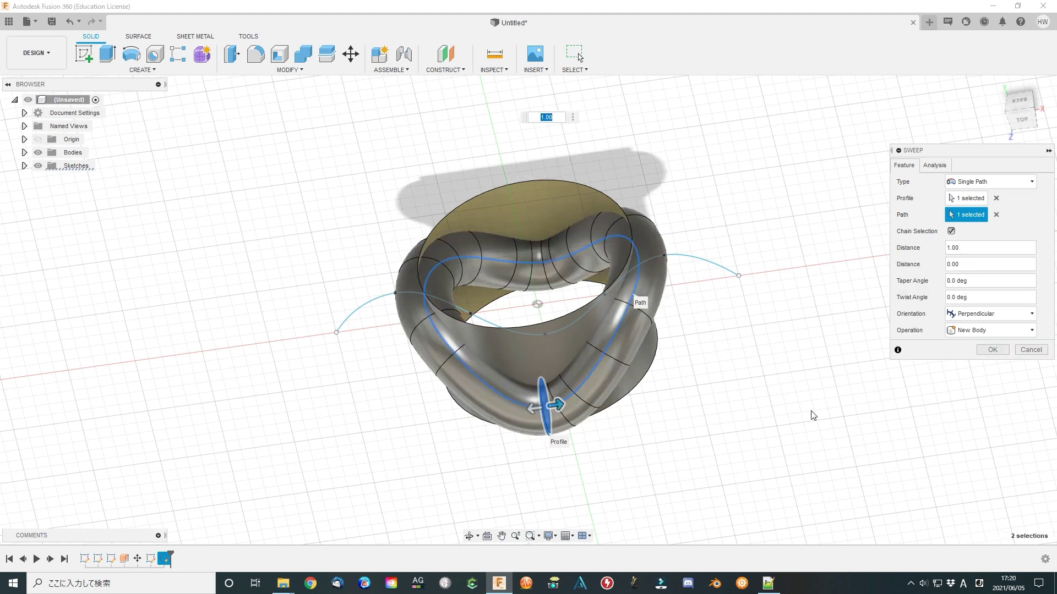
pyautogui.click(1028, 314)
pyautogui.click(968, 340)
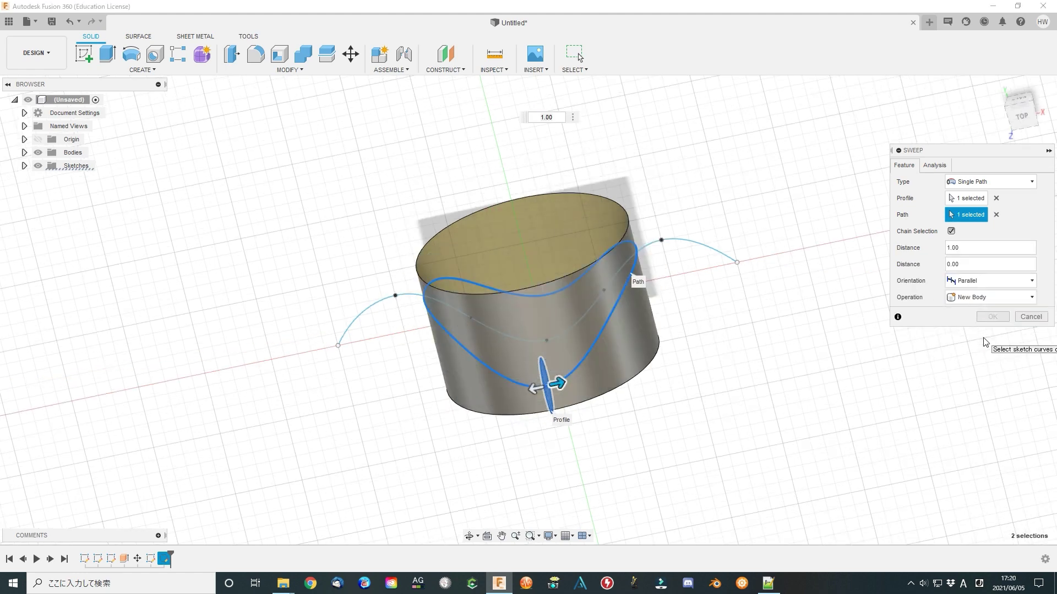
pyautogui.click(991, 314)
pyautogui.click(990, 293)
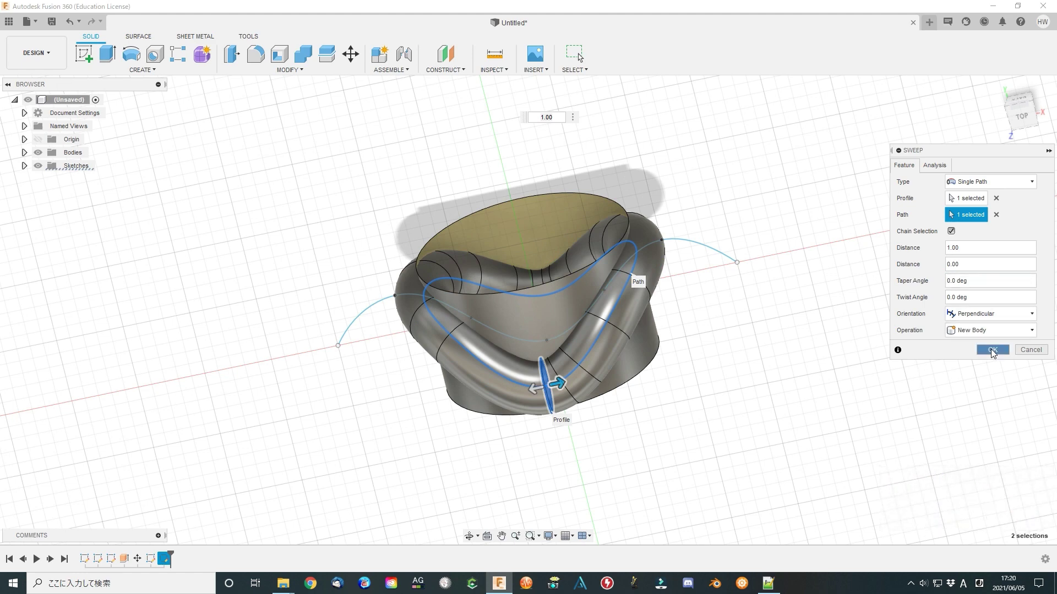
pyautogui.click(992, 350)
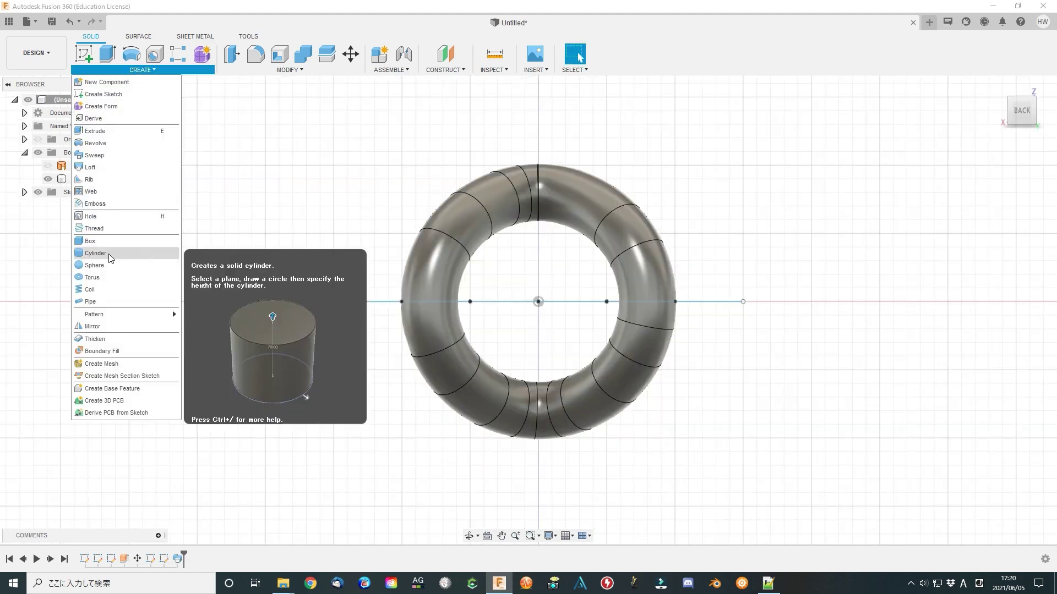
# - Create an 18 mm diameter cylinder at the origin as a new body
pyautogui.click(88, 253)
pyautogui.click(539, 301)
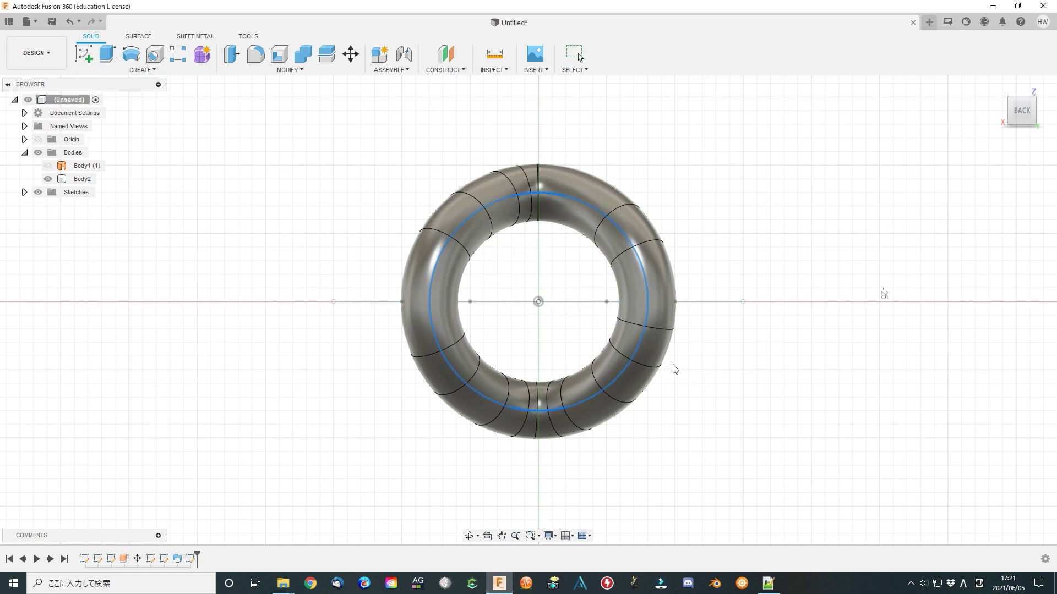
pyautogui.click(675, 369)
pyautogui.click(997, 215)
pyautogui.click(985, 264)
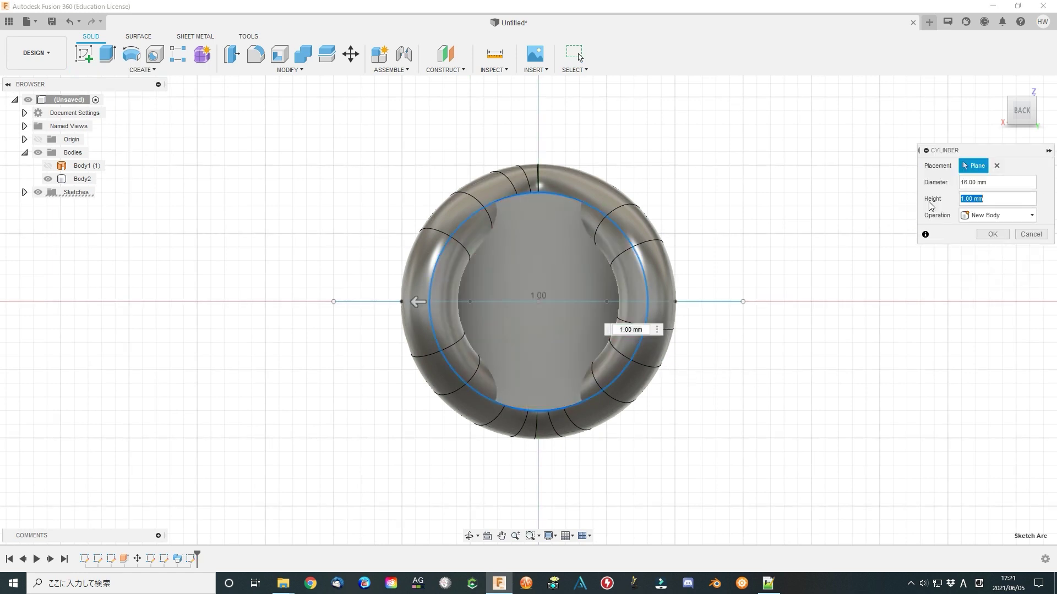
pyautogui.press('Return')
# - Create a second, 23 mm diameter cylinder on the first cylinder's face as a new body
pyautogui.click(142, 70)
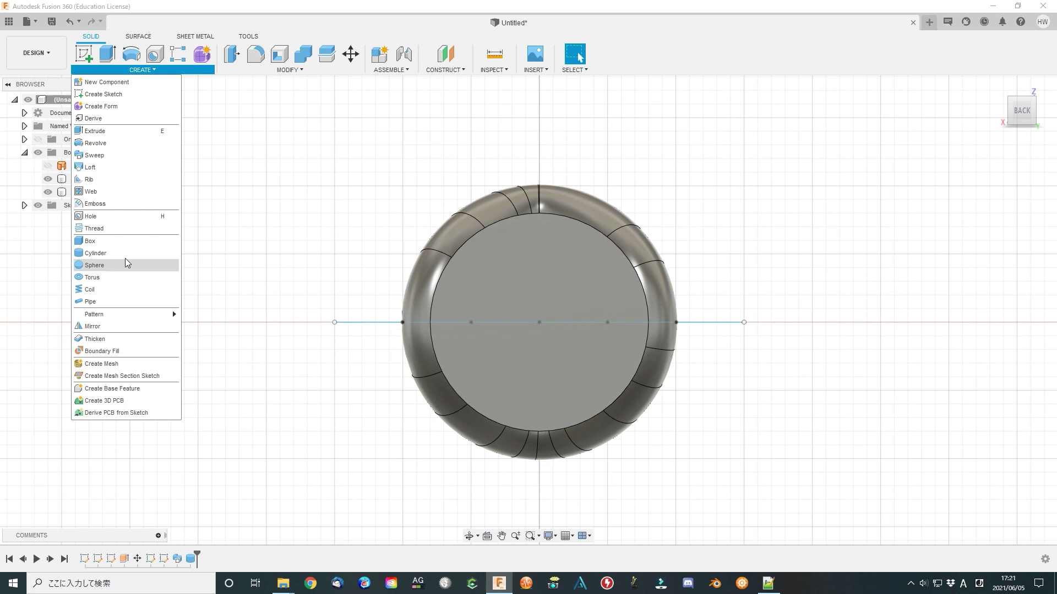
pyautogui.click(110, 253)
pyautogui.click(538, 322)
pyautogui.click(677, 397)
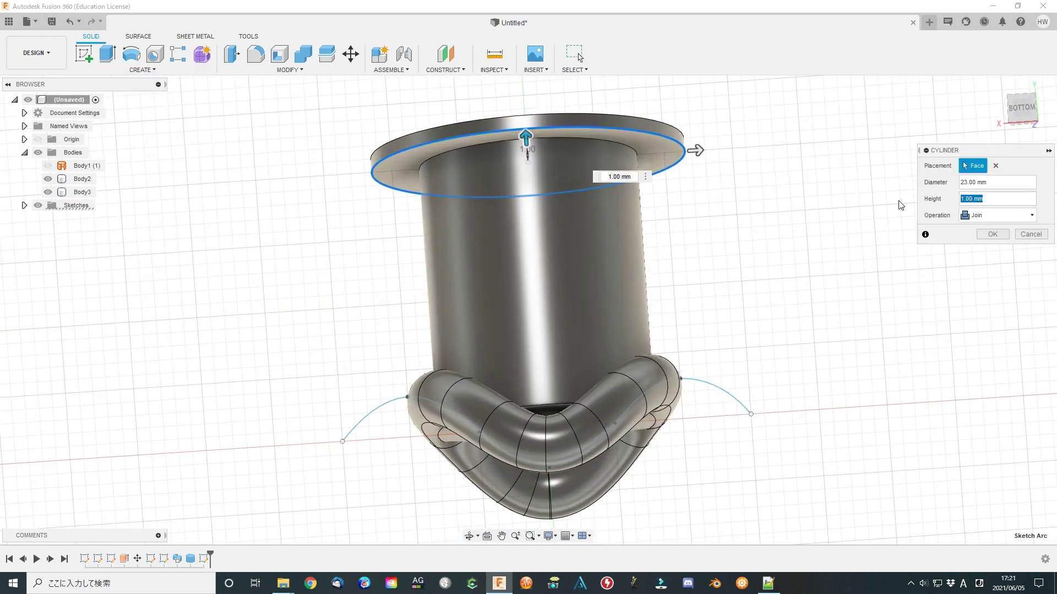
pyautogui.click(997, 216)
pyautogui.click(993, 268)
# - Join the 23 mm cylinder into the 18 mm cylinder with Combine
pyautogui.press('Return')
pyautogui.keyDown('shift'); pyautogui.moveTo(903, 242); pyautogui.dragTo(883, 352, button='middle'); pyautogui.keyUp('shift')
pyautogui.click(302, 53)
pyautogui.click(484, 193)
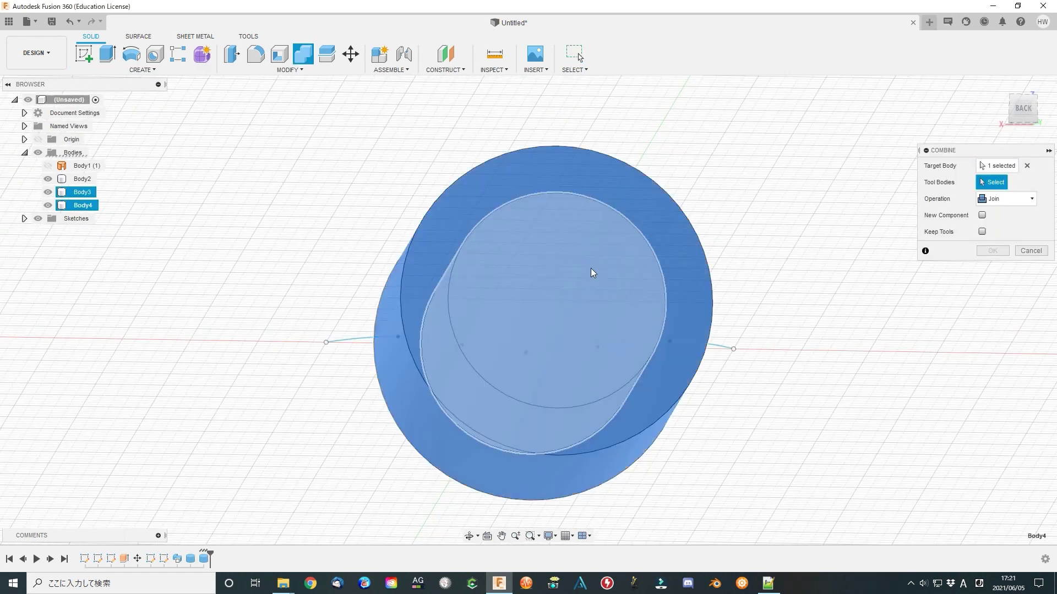
pyautogui.click(593, 271)
pyautogui.click(1006, 198)
pyautogui.click(999, 228)
# - Move the joined cylinder down along its axis to enclose the swept tube
pyautogui.press('Return')
pyautogui.keyDown('shift'); pyautogui.moveTo(859, 312); pyautogui.dragTo(866, 273, button='middle'); pyautogui.keyUp('shift')
pyautogui.click(1022, 110)
pyautogui.click(351, 53)
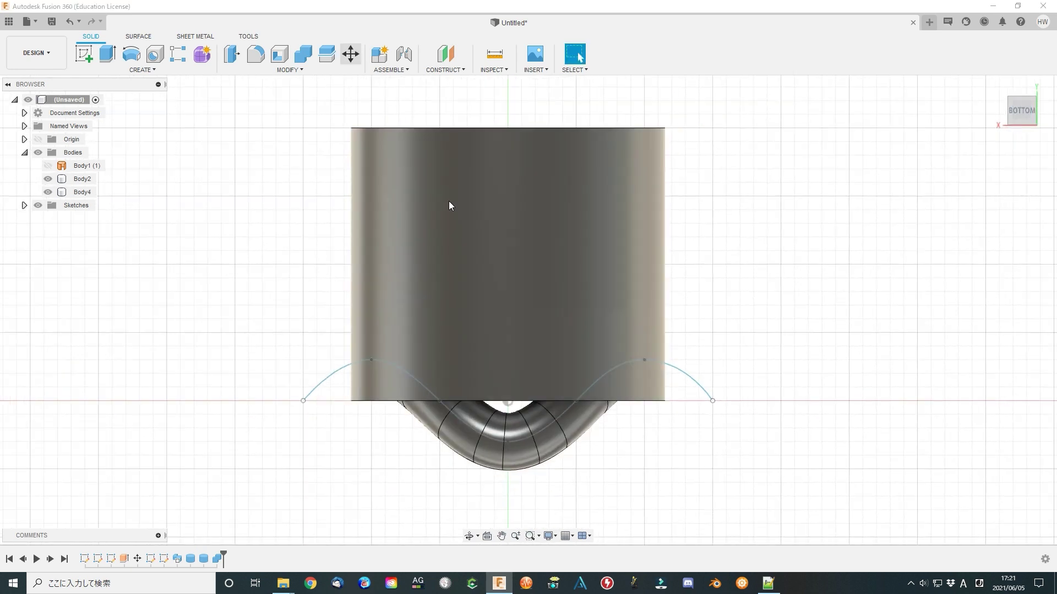
pyautogui.click(450, 205)
pyautogui.moveTo(509, 436); pyautogui.dragTo(509, 518)
pyautogui.moveTo(805, 474); pyautogui.dragTo(784, 299, button='middle')
pyautogui.moveTo(489, 343); pyautogui.dragTo(532, 397)
pyautogui.scroll(-1, 740, 344)
# - Finish the 10 mm cylinder move and add a section analysis on the XY plane
pyautogui.click(999, 351)
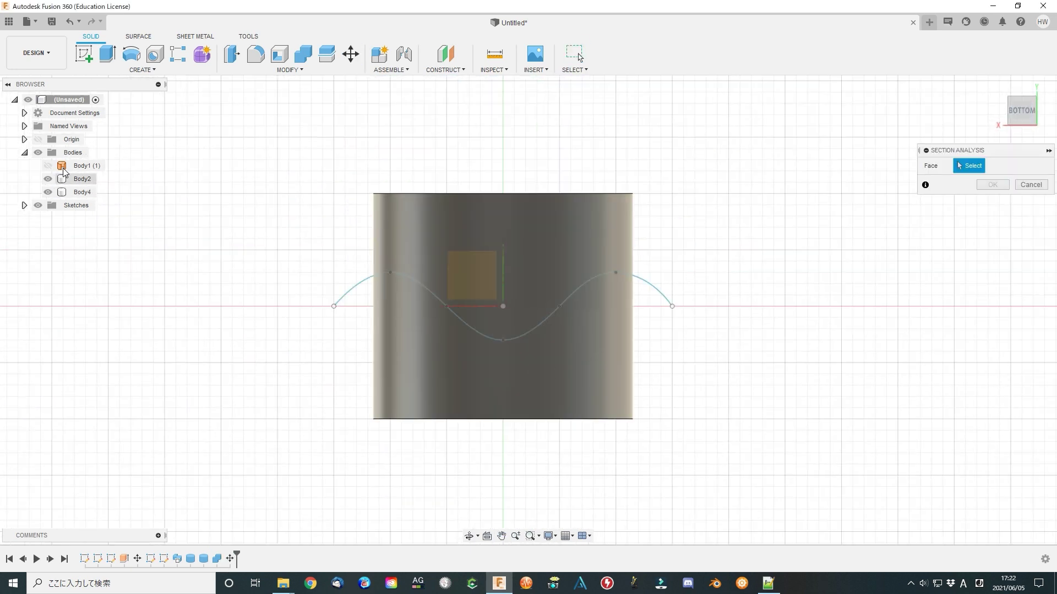
pyautogui.click(25, 140)
pyautogui.click(77, 204)
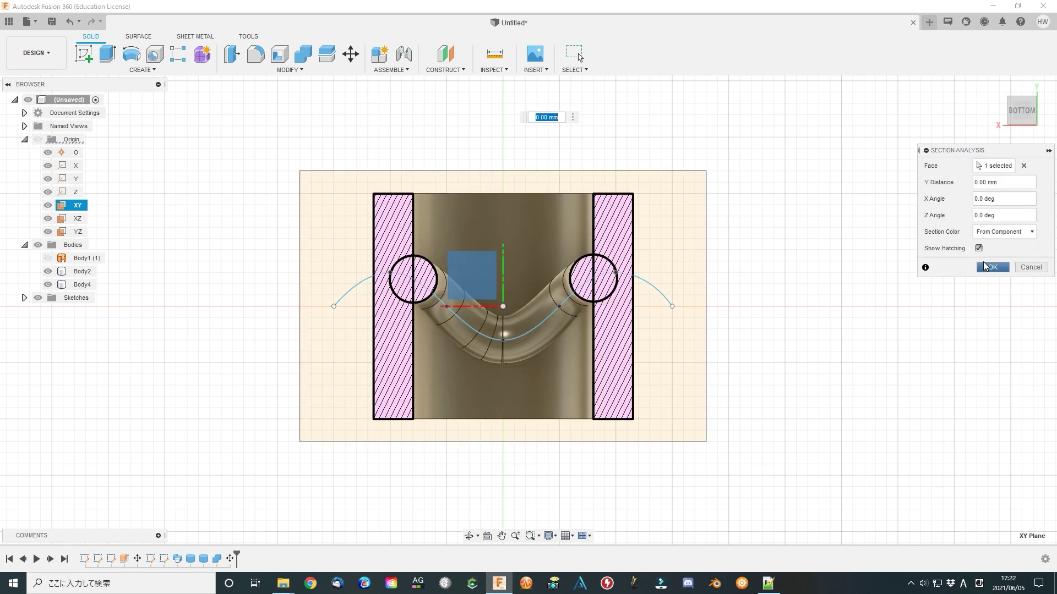
pyautogui.press('Return')
pyautogui.moveTo(702, 427)
pyautogui.keyDown('shift'); pyautogui.mouseDown(button='middle')
pyautogui.moveTo(698, 462)
pyautogui.moveTo(702, 414)
pyautogui.mouseUp(button='middle'); pyautogui.keyUp('shift')
pyautogui.click(1020, 113)
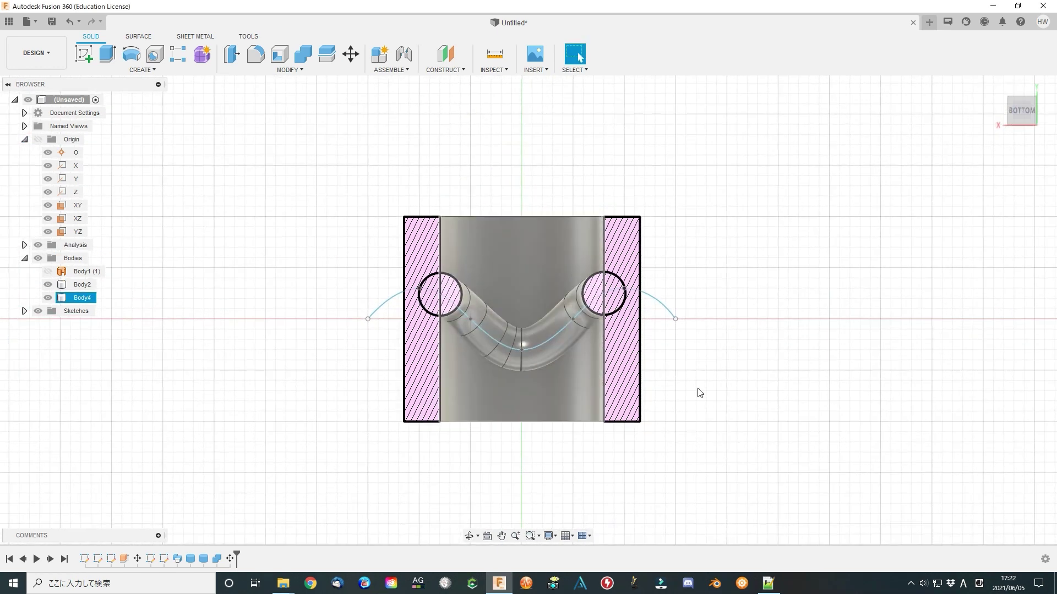
# - Cut the swept tube from the solid cylinder with Combine, then hide the section to inspect the groove
pyautogui.click(303, 54)
pyautogui.click(523, 245)
pyautogui.click(477, 298)
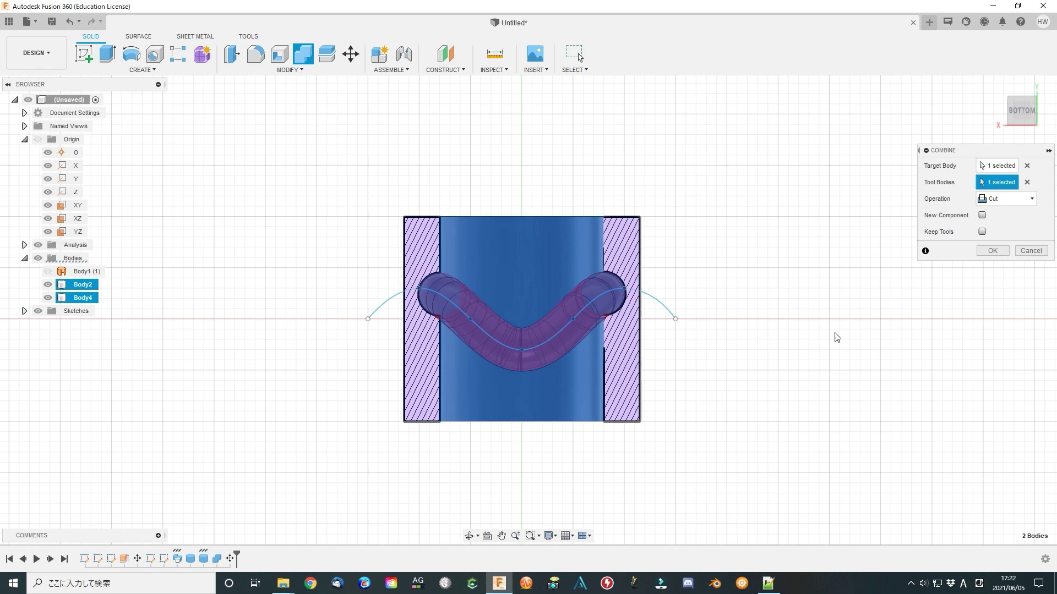
pyautogui.click(997, 253)
pyautogui.moveTo(733, 378)
pyautogui.keyDown('shift'); pyautogui.mouseDown(button='middle')
pyautogui.moveTo(759, 377)
pyautogui.moveTo(572, 389)
pyautogui.mouseUp(button='middle'); pyautogui.keyUp('shift')
pyautogui.click(38, 245)
pyautogui.keyDown('shift'); pyautogui.moveTo(660, 385); pyautogui.dragTo(717, 404, button='middle'); pyautogui.keyUp('shift')
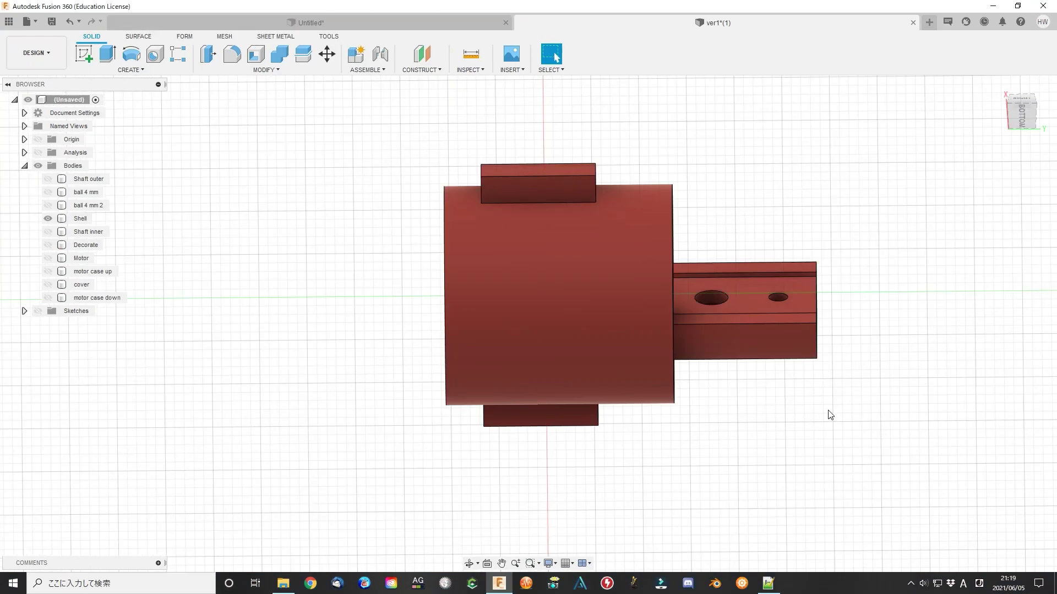
# - Hide the Shell body in the ver1 assembly and toggle off the section view
pyautogui.moveTo(828, 415)
pyautogui.keyDown('shift'); pyautogui.mouseDown(button='middle')
pyautogui.moveTo(874, 455)
pyautogui.moveTo(850, 435)
pyautogui.moveTo(763, 482)
pyautogui.moveTo(811, 430)
pyautogui.mouseUp(button='middle'); pyautogui.keyUp('shift')
pyautogui.click(38, 153)
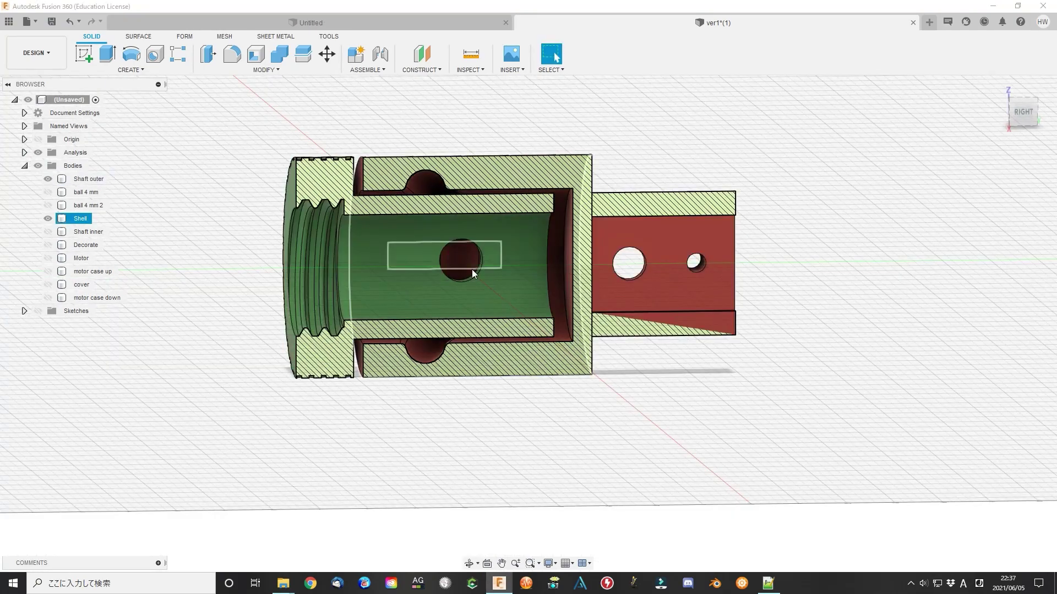
pyautogui.click(48, 219)
pyautogui.keyDown('shift'); pyautogui.moveTo(645, 311); pyautogui.dragTo(625, 409, button='middle'); pyautogui.keyUp('shift')
pyautogui.click(38, 152)
pyautogui.moveTo(696, 434); pyautogui.dragTo(719, 507, button='middle')
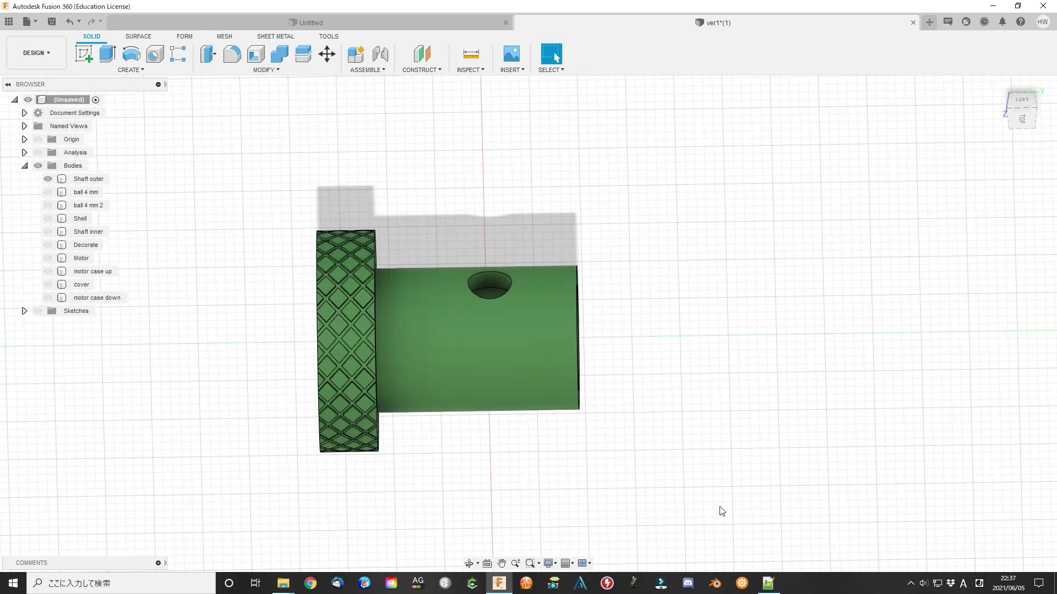
pyautogui.keyDown('shift'); pyautogui.moveTo(643, 407); pyautogui.dragTo(692, 374, button='middle'); pyautogui.keyUp('shift')
# - Show the ball 4 mm, ball 4 mm 2 and Shaft inner bodies
pyautogui.click(48, 192)
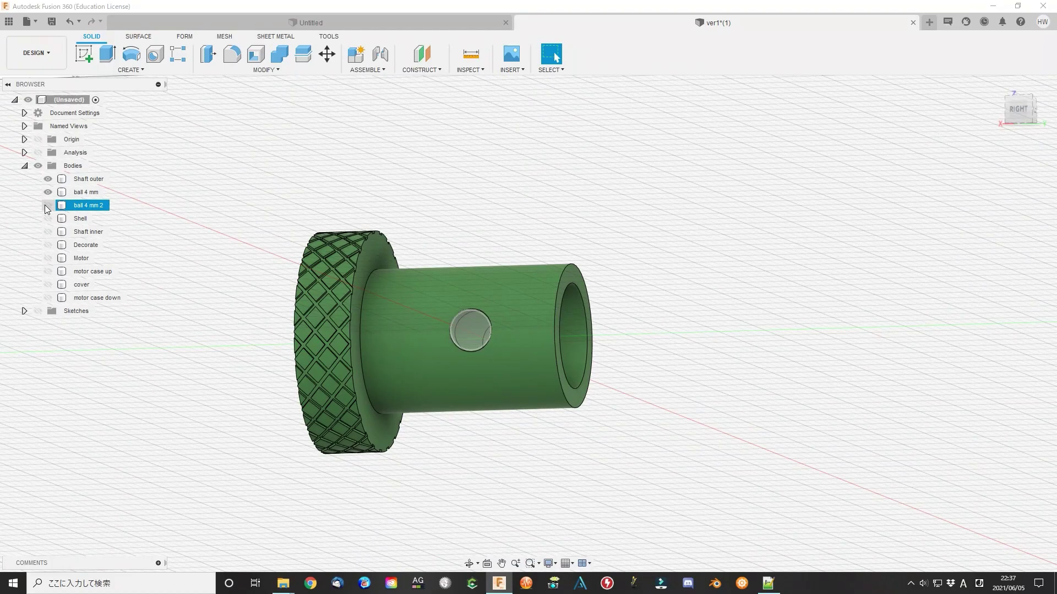
pyautogui.click(47, 205)
pyautogui.keyDown('shift'); pyautogui.moveTo(624, 427); pyautogui.dragTo(437, 236, button='middle'); pyautogui.keyUp('shift')
pyautogui.click(48, 232)
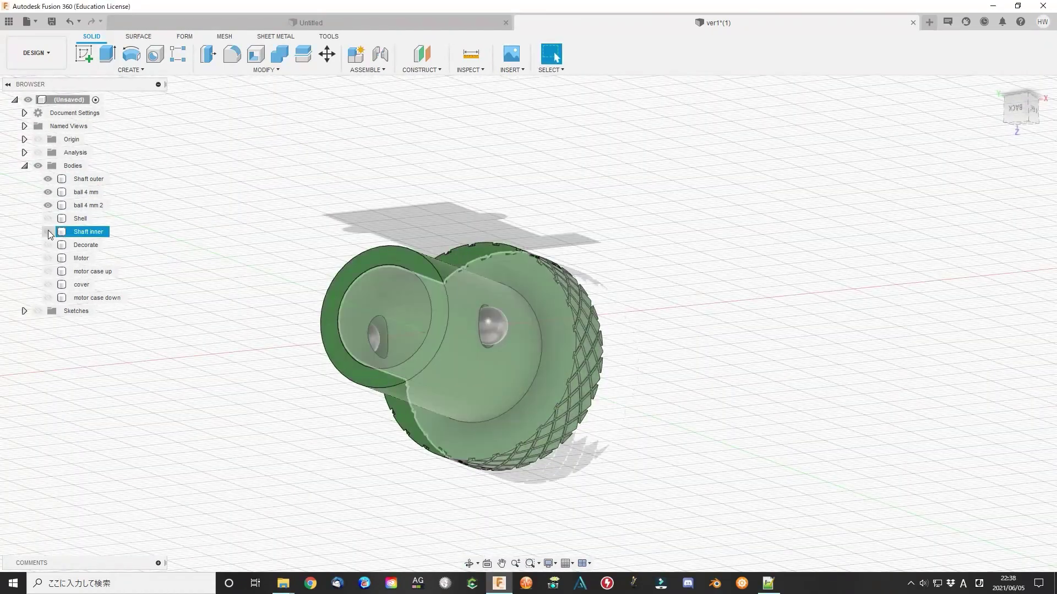
pyautogui.click(88, 179)
pyautogui.click(663, 411)
pyautogui.keyDown('shift'); pyautogui.moveTo(729, 395); pyautogui.dragTo(711, 432, button='middle'); pyautogui.keyUp('shift')
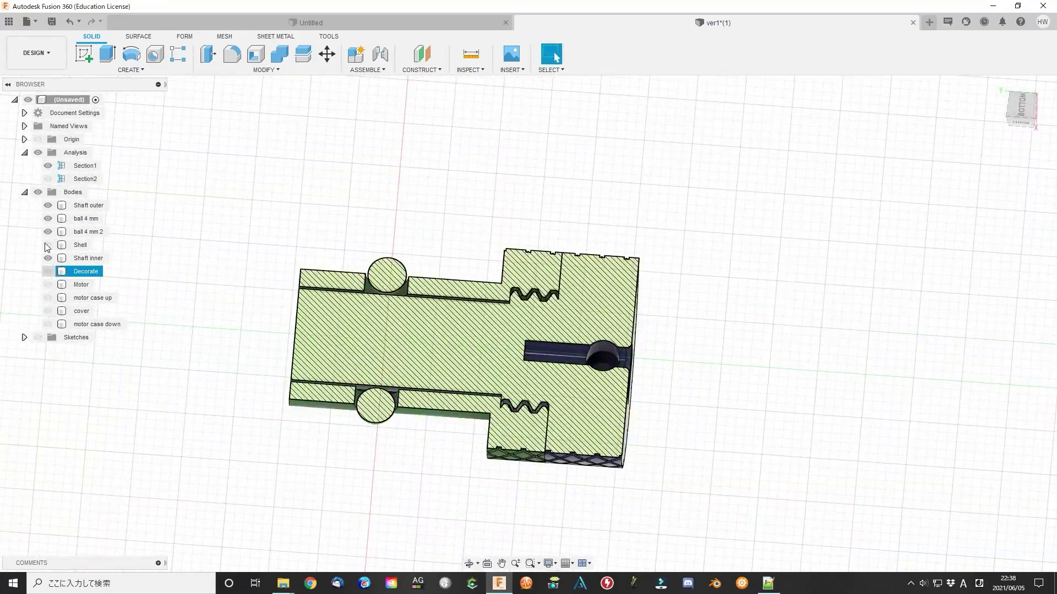
# - Make the Shell, motor case up and motor case down bodies visible around the shafts
pyautogui.click(48, 245)
pyautogui.keyDown('shift'); pyautogui.moveTo(715, 358); pyautogui.dragTo(807, 327, button='middle'); pyautogui.keyUp('shift')
pyautogui.scroll(-2, 839, 373)
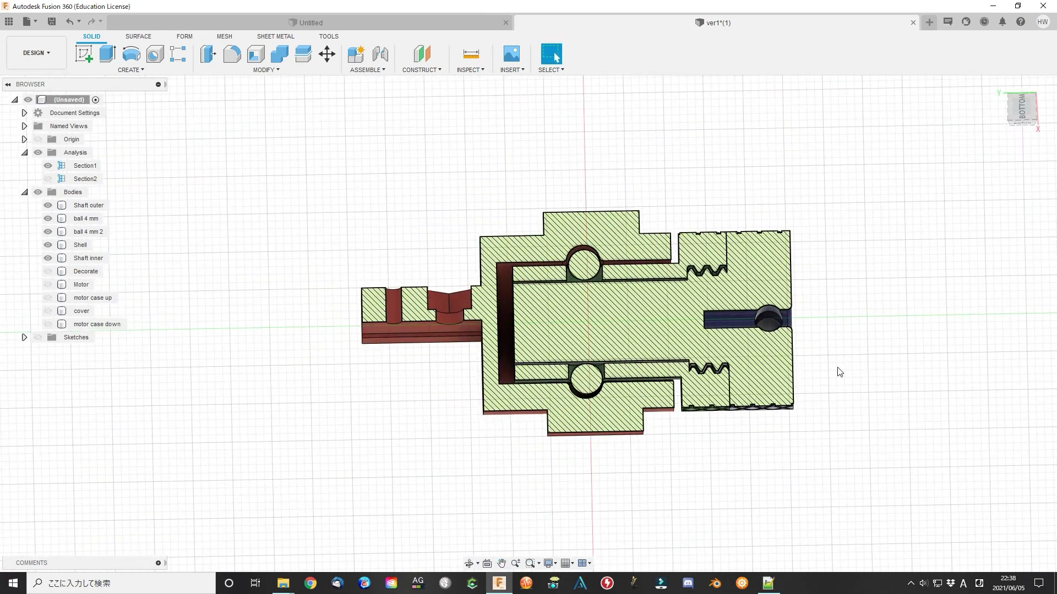
pyautogui.keyDown('shift'); pyautogui.moveTo(839, 372); pyautogui.dragTo(826, 402, button='middle'); pyautogui.keyUp('shift')
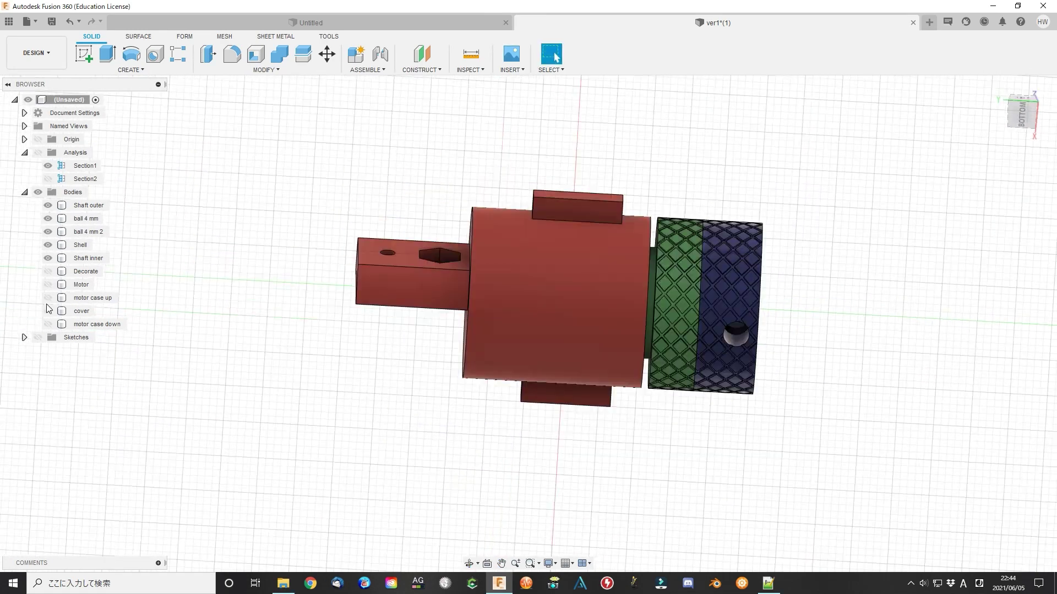
pyautogui.click(48, 297)
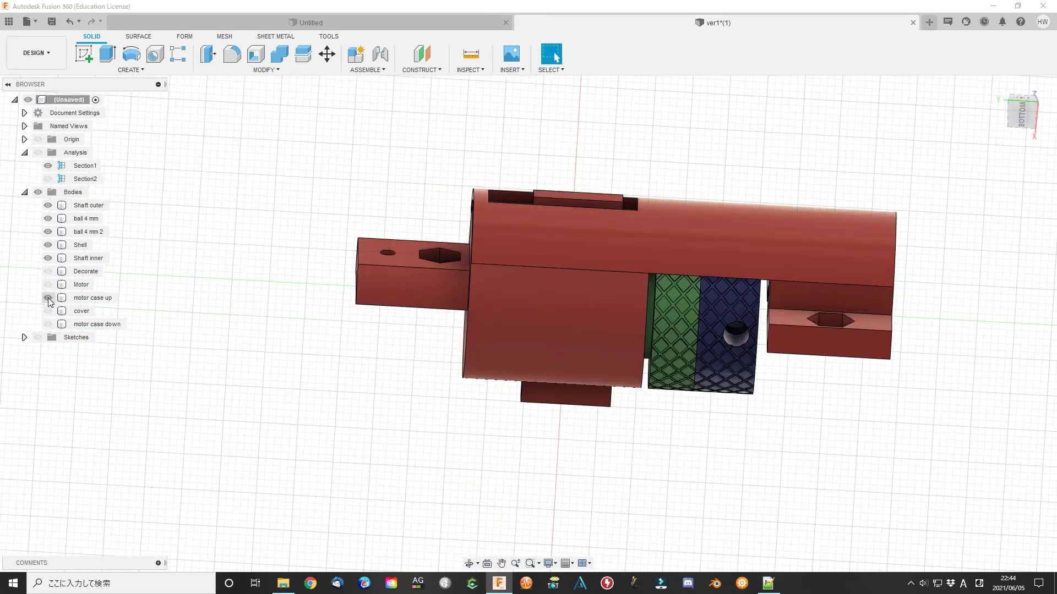
pyautogui.click(48, 325)
pyautogui.keyDown('shift'); pyautogui.moveTo(701, 461); pyautogui.dragTo(571, 264, button='middle'); pyautogui.keyUp('shift')
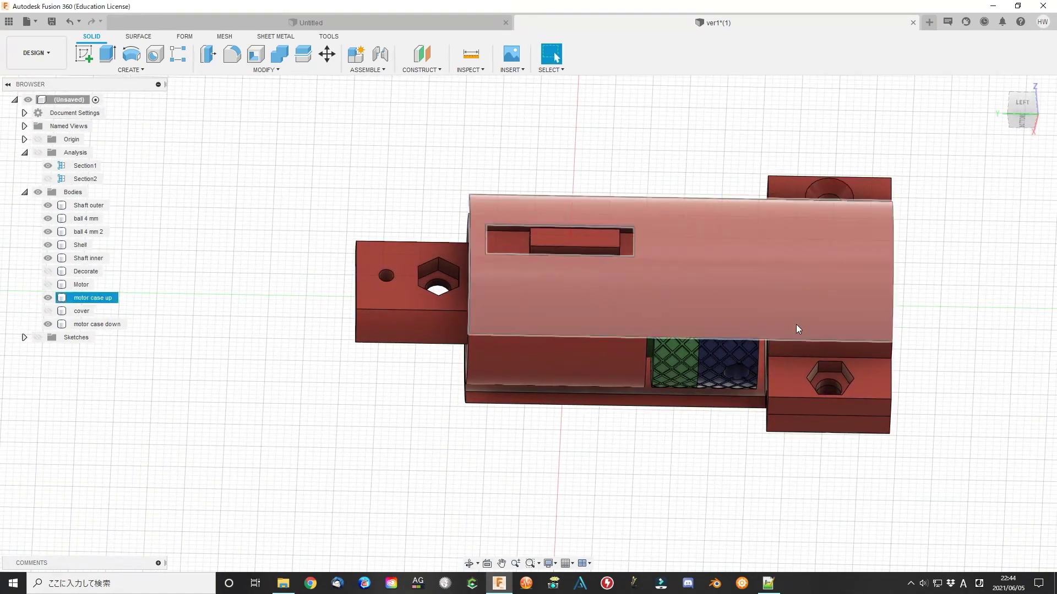
pyautogui.moveTo(955, 368); pyautogui.dragTo(956, 368, button='middle')
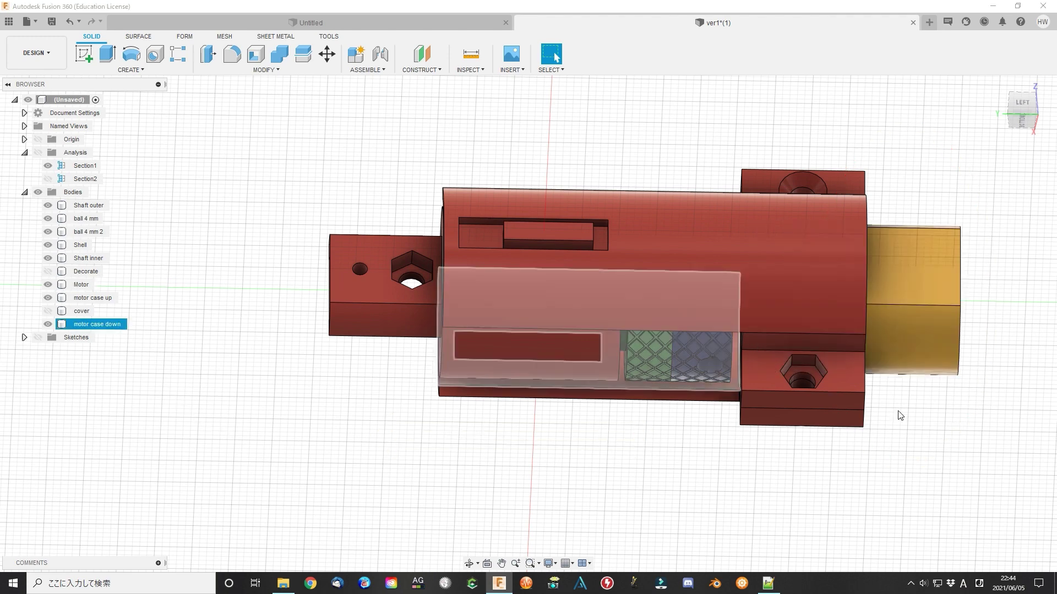
# - Orbit the view to see the yellow Motor at the end of the red housing
pyautogui.moveTo(899, 415)
pyautogui.keyDown('shift'); pyautogui.mouseDown(button='middle')
pyautogui.moveTo(953, 344)
pyautogui.moveTo(956, 462)
pyautogui.mouseUp(button='middle'); pyautogui.keyUp('shift')
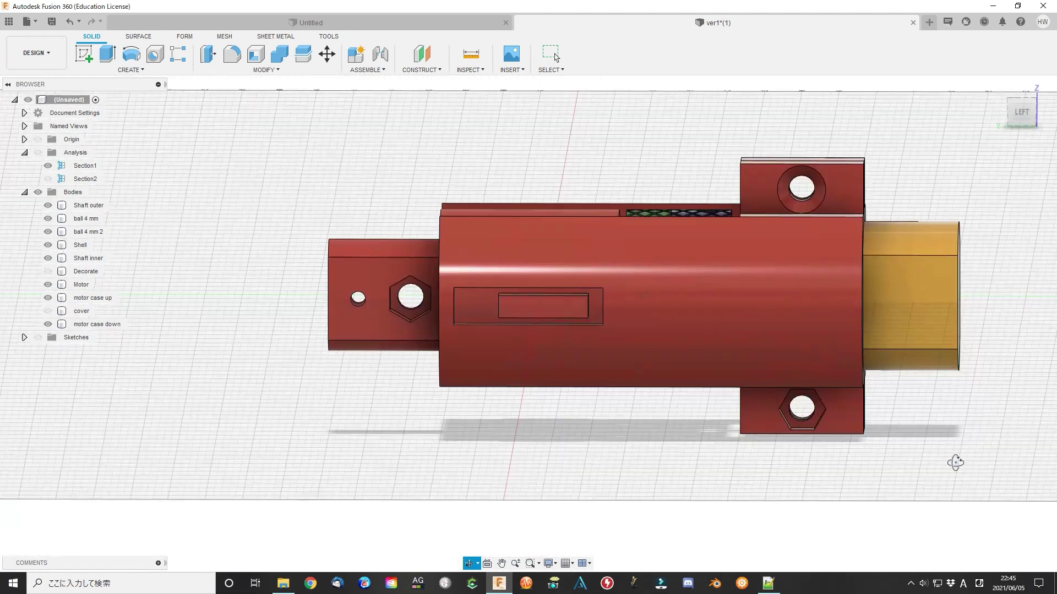